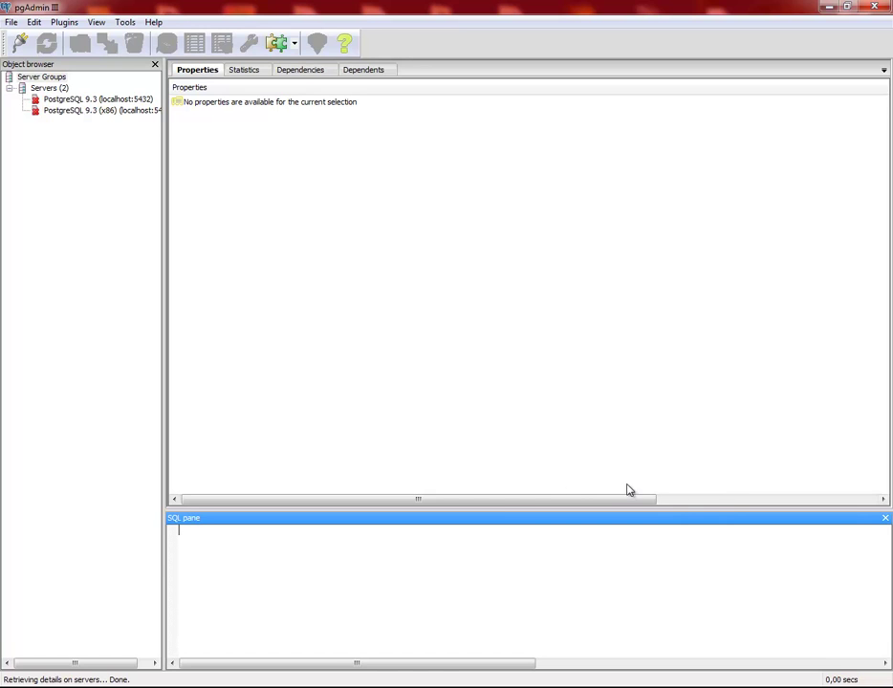
# Step: Connect to the PostgreSQL 9.3 (x86) server on port 5433 with its password and expand its databases
pyautogui.click(84, 111)
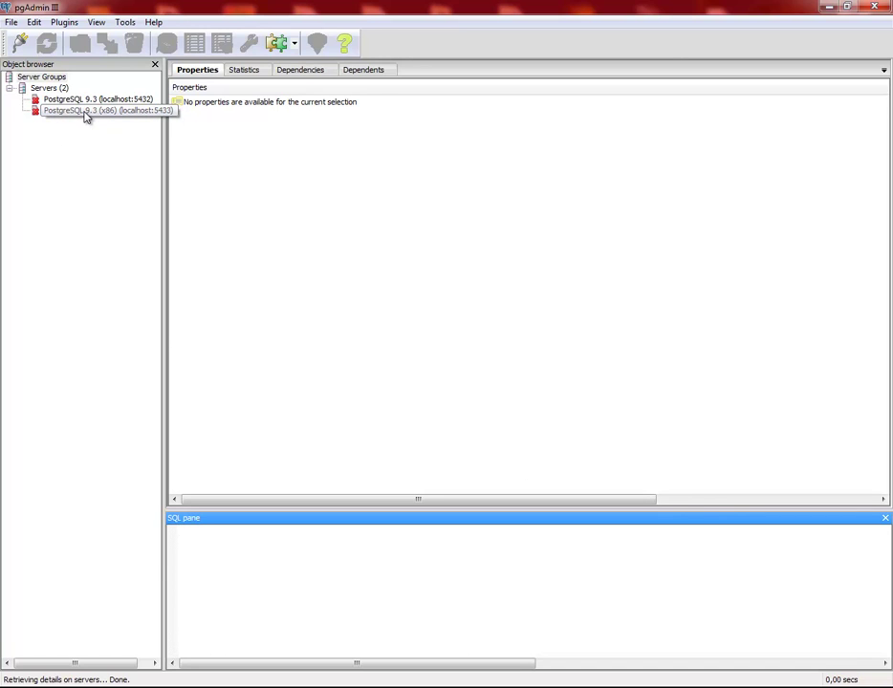
pyautogui.doubleClick(85, 112)
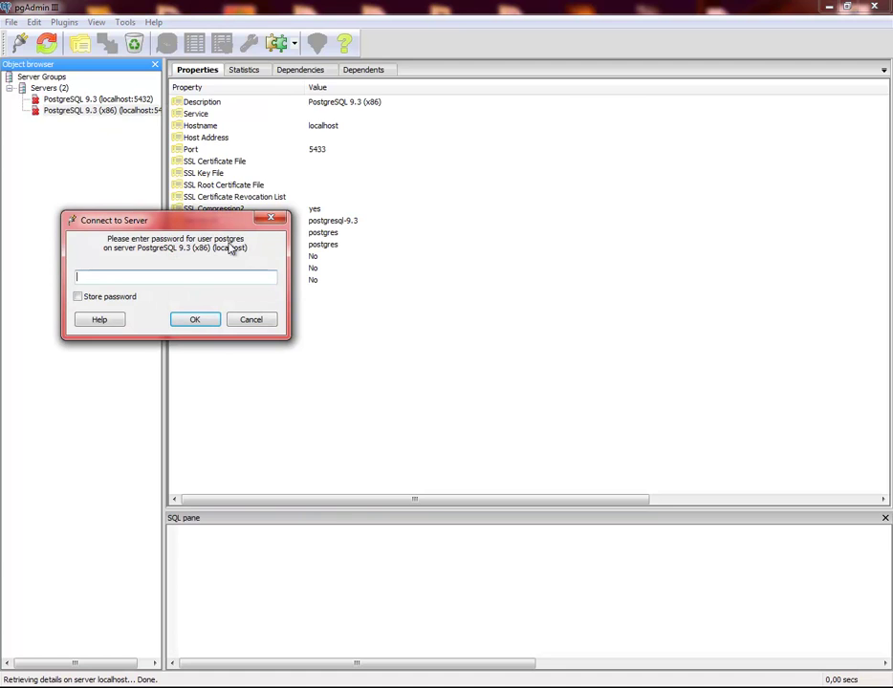
pyautogui.write('postgr')
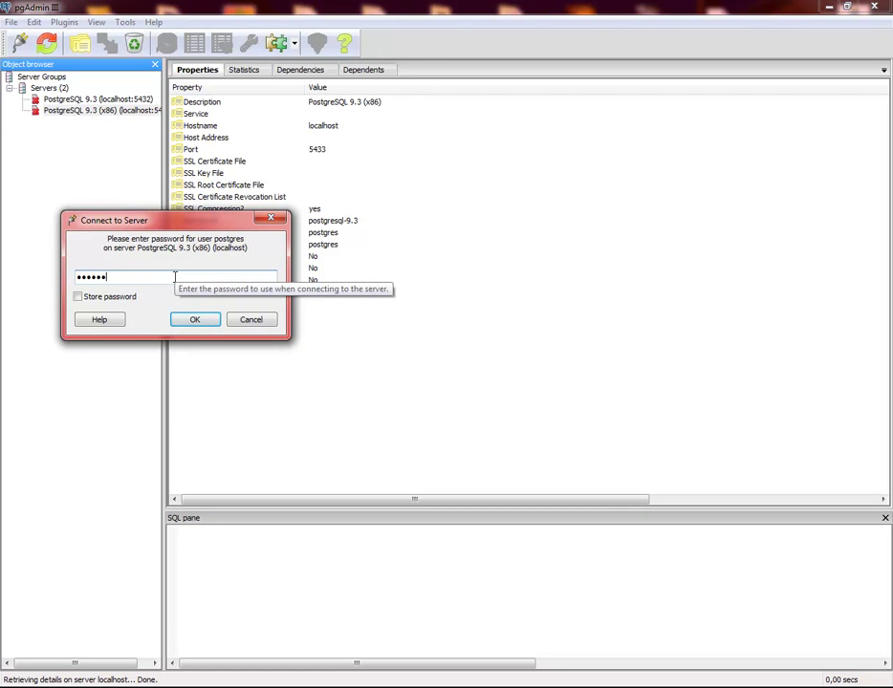
pyautogui.press('Return')
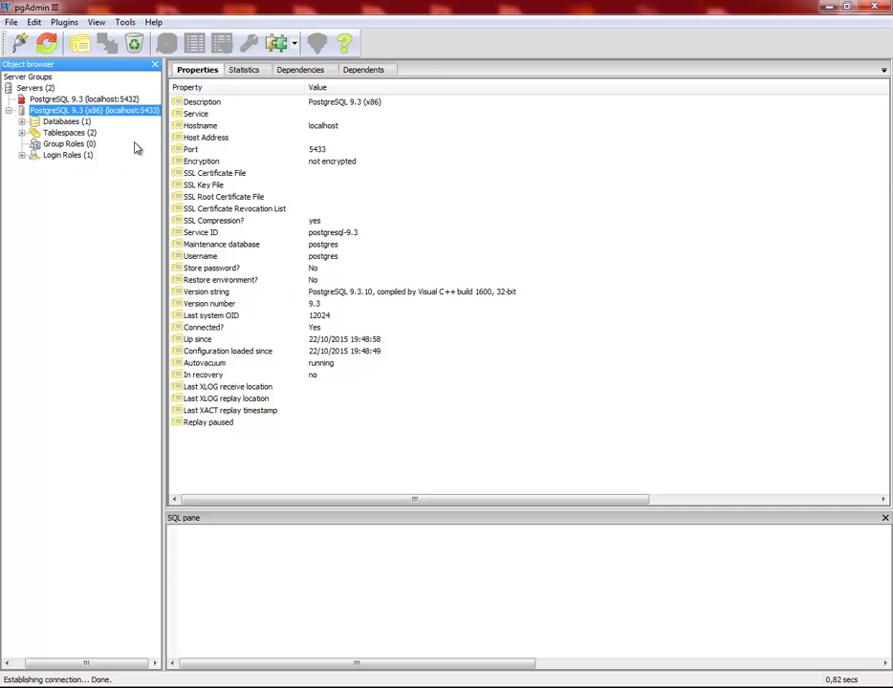
pyautogui.click(22, 123)
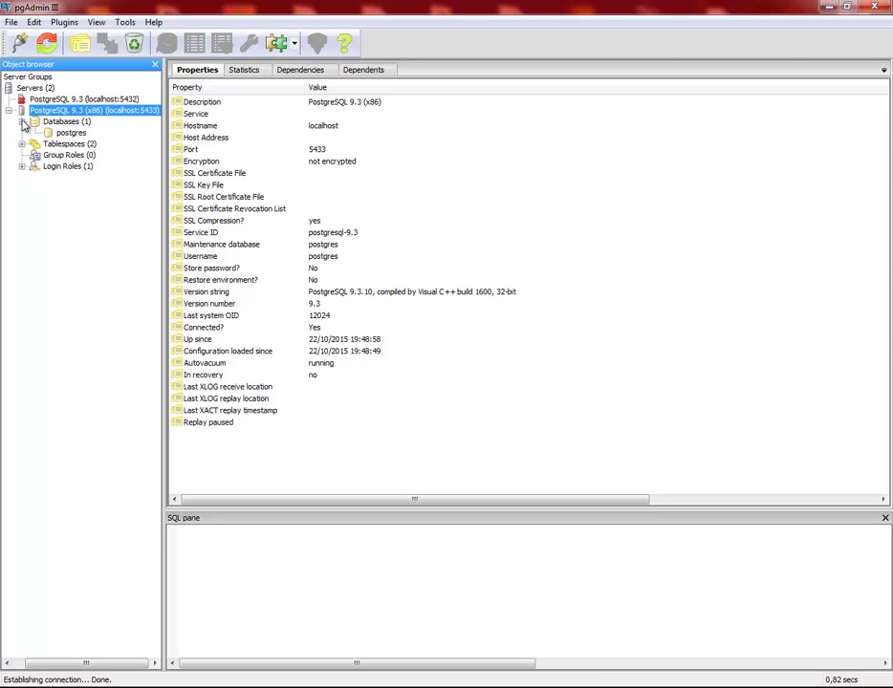
# Step: Expand postgres > Schemas > public and select its empty Sequences group
pyautogui.click(74, 134)
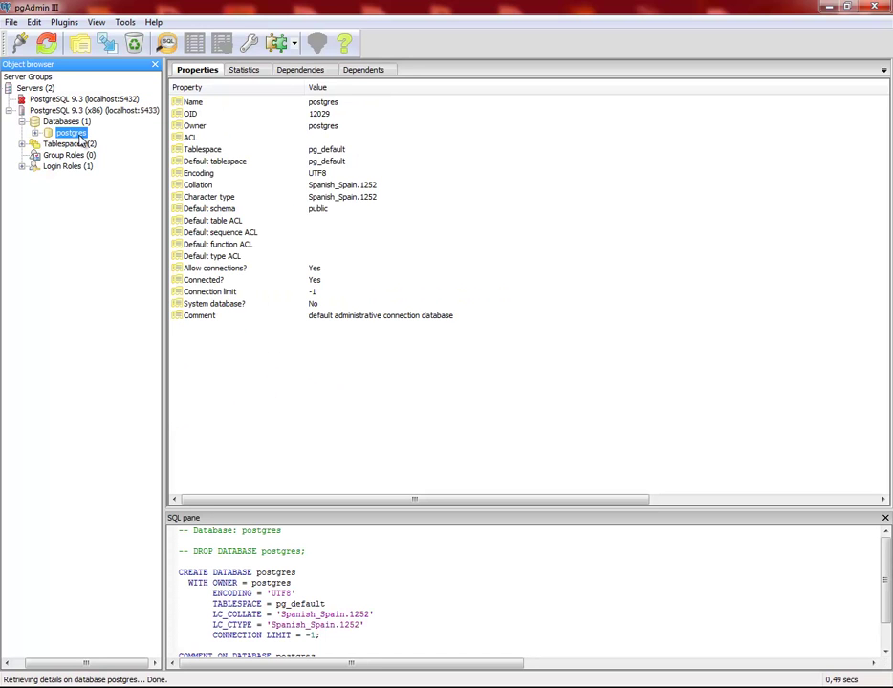
pyautogui.click(35, 133)
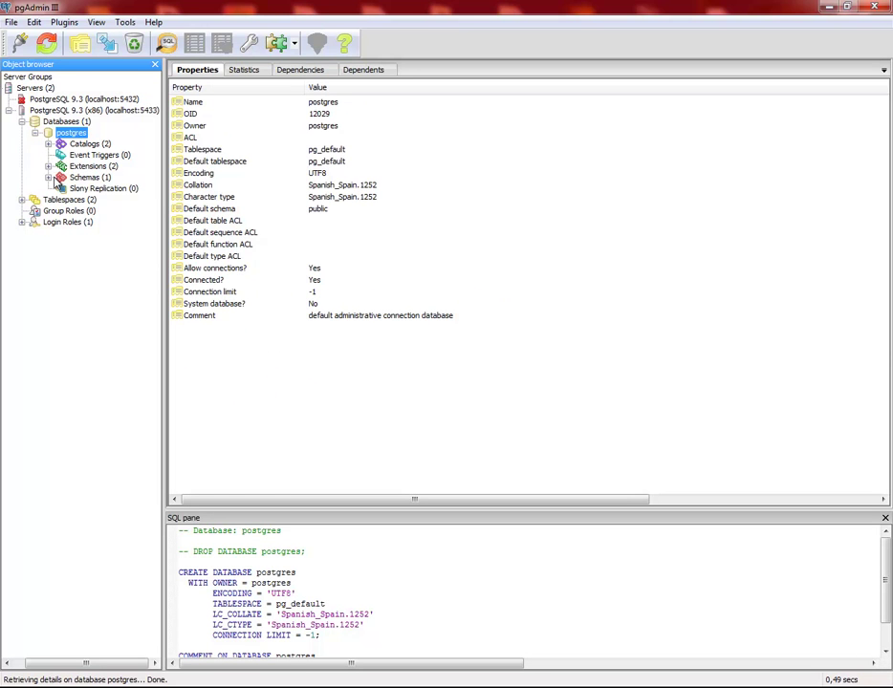
pyautogui.click(49, 178)
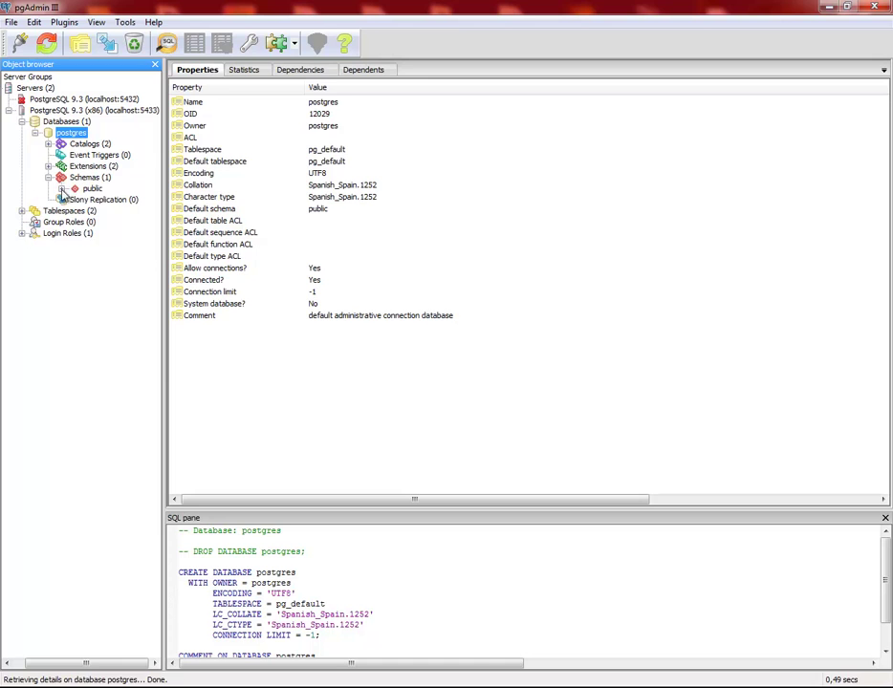
pyautogui.click(62, 189)
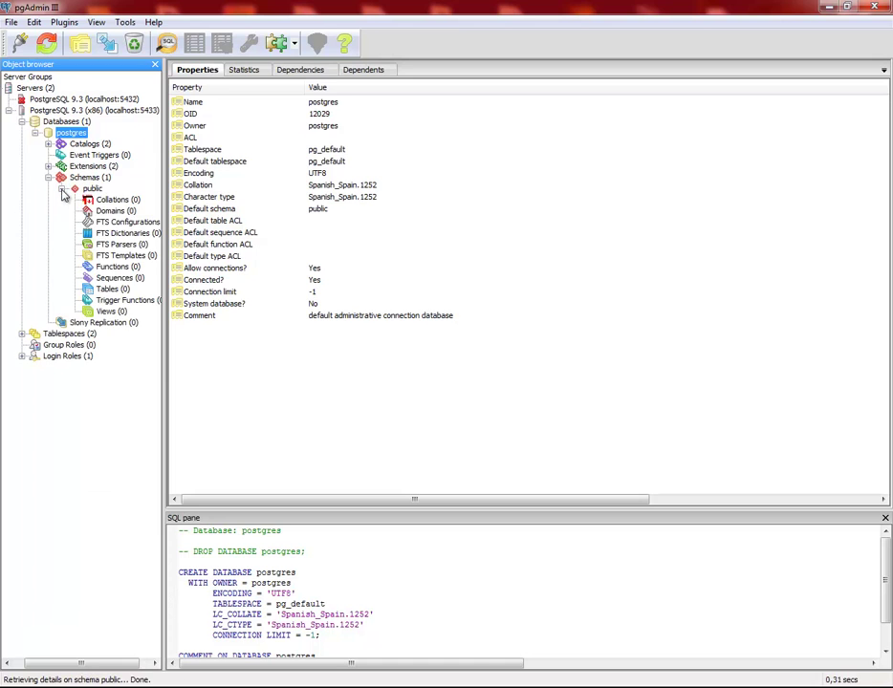
pyautogui.click(110, 279)
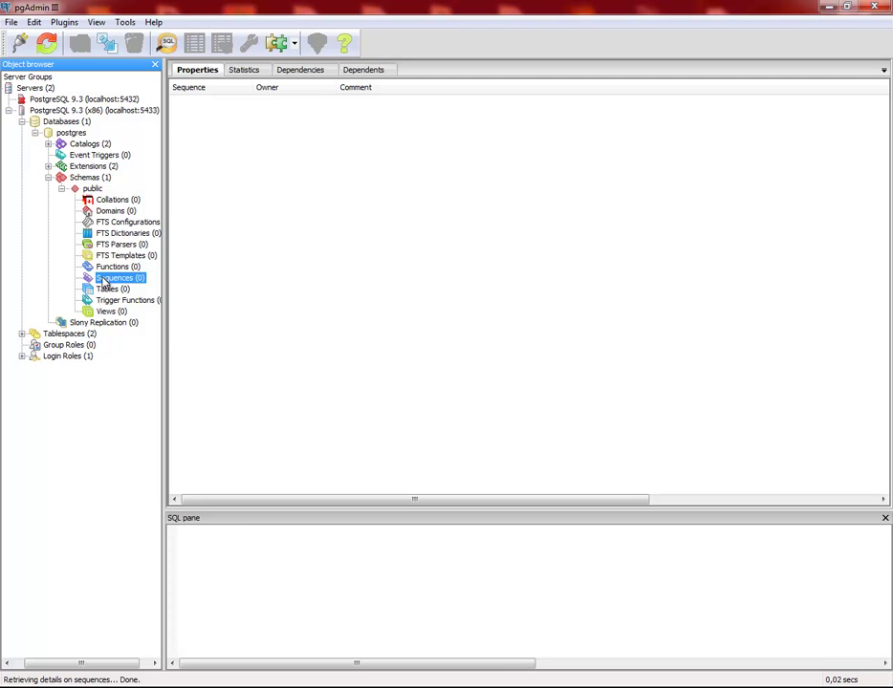
pyautogui.click(106, 290)
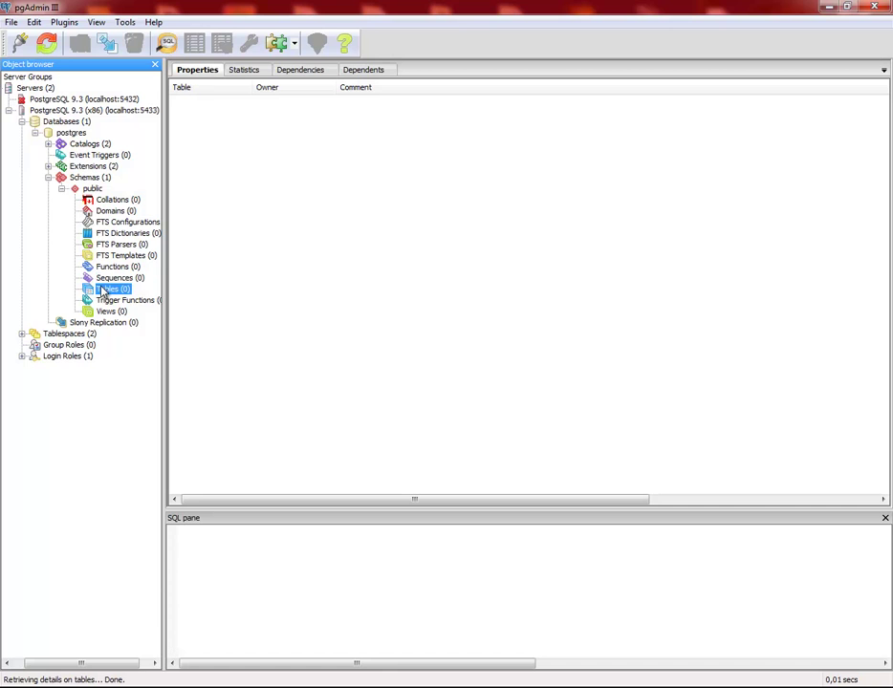
# Step: Start a new table under Tables and name it prueba
pyautogui.rightClick(105, 290)
pyautogui.click(151, 315)
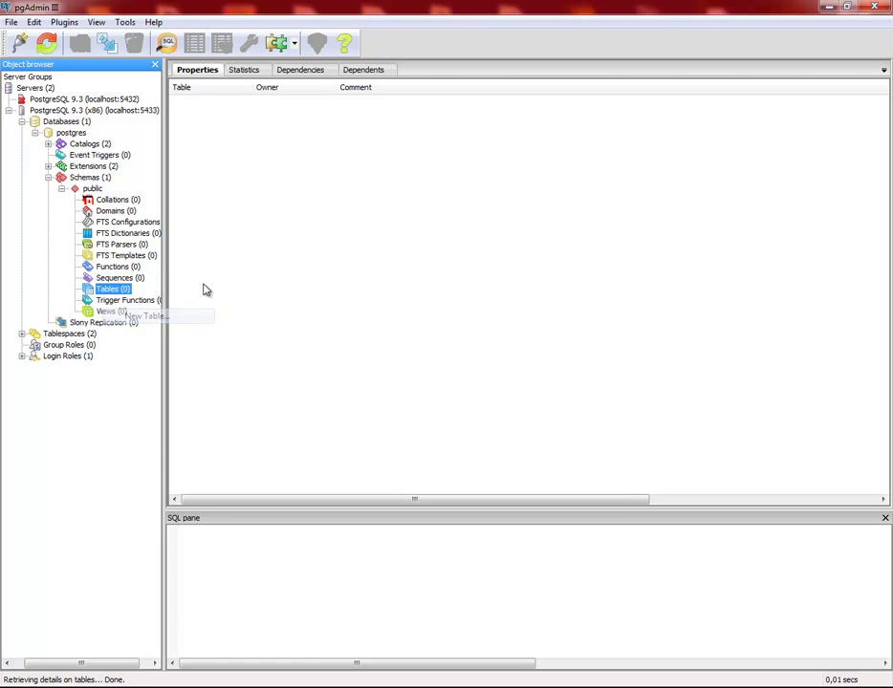
pyautogui.write('prueba')
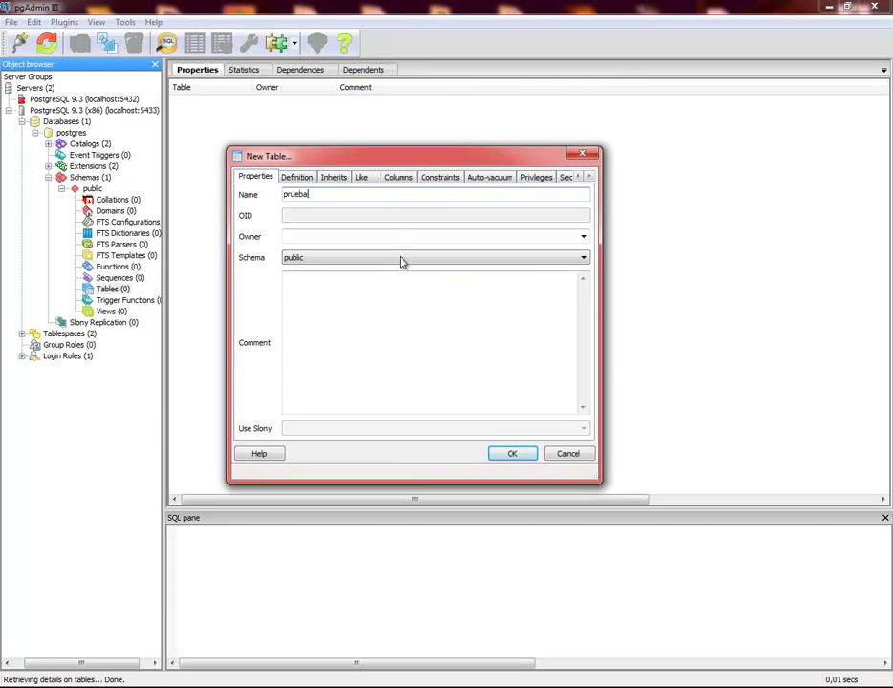
# Step: Add an id column of data type serial to the prueba table
pyautogui.click(398, 179)
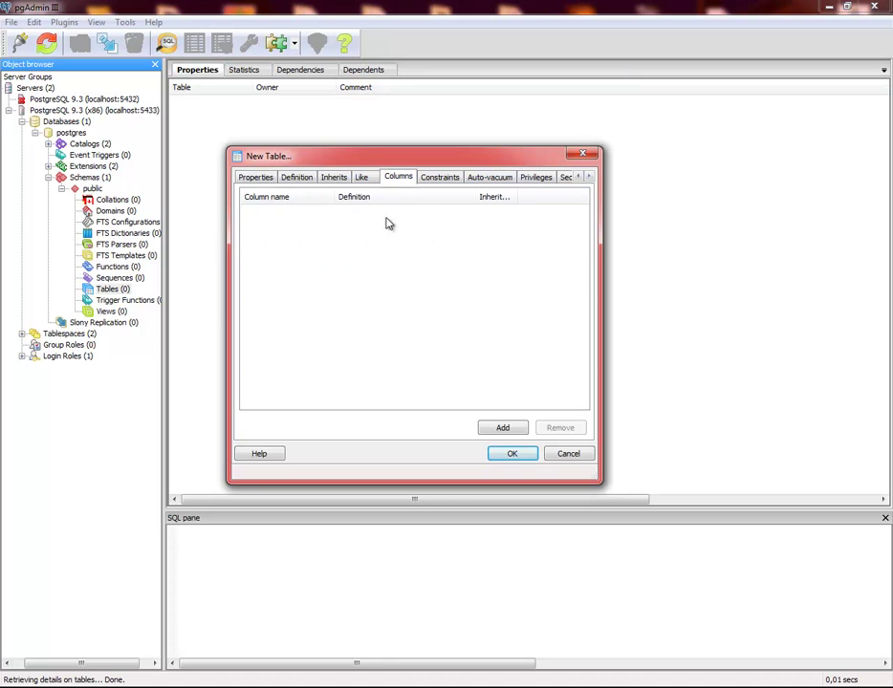
pyautogui.click(508, 429)
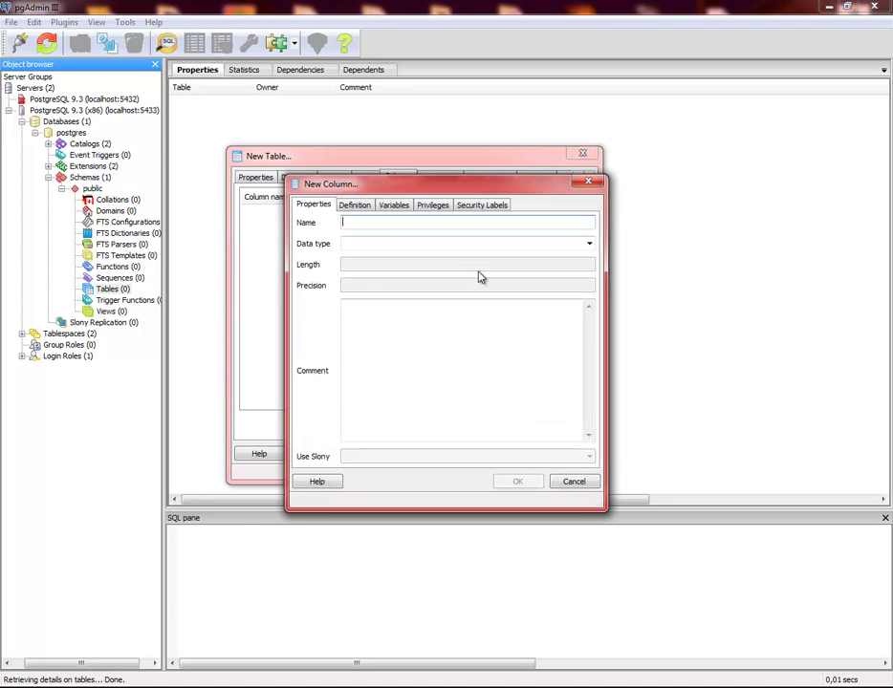
pyautogui.write('id')
pyautogui.press('Tab')
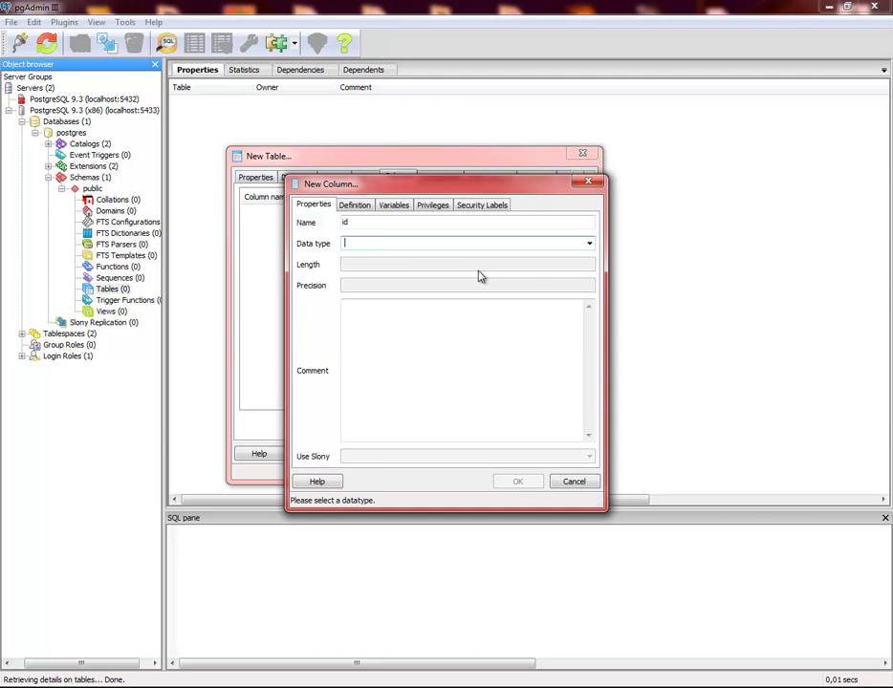
pyautogui.write('serial')
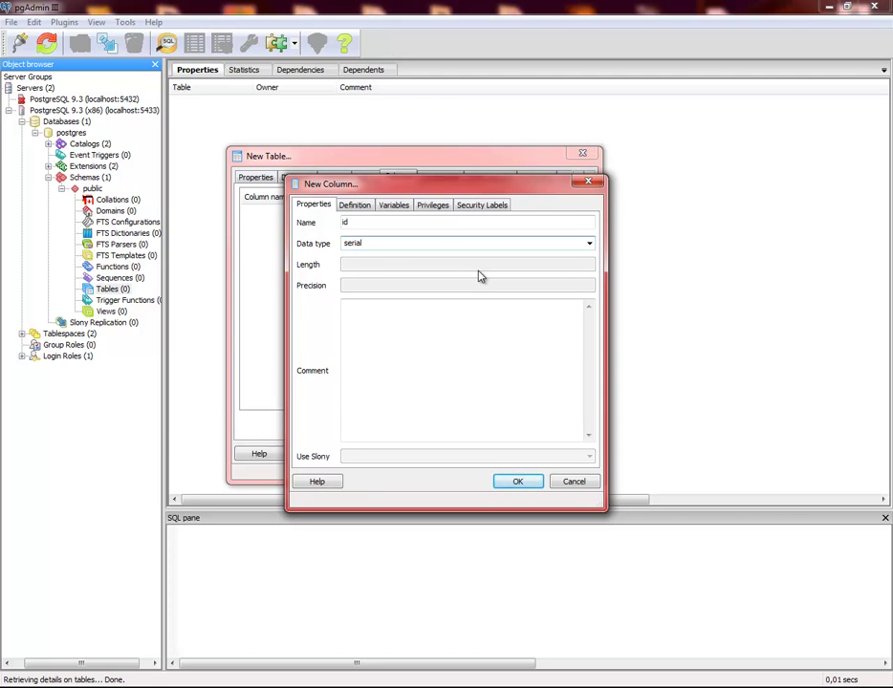
pyautogui.click(507, 394)
pyautogui.click(517, 481)
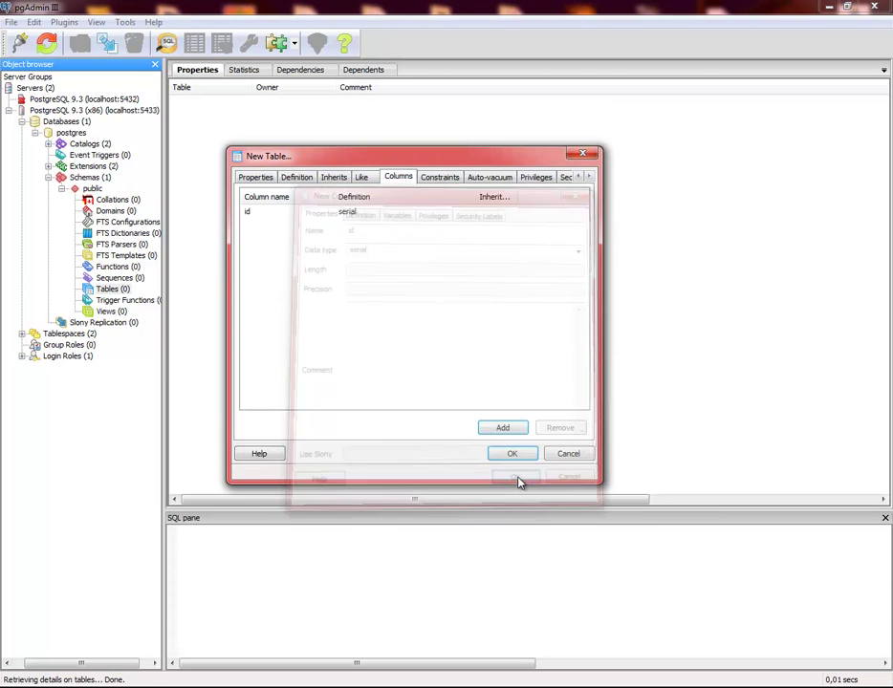
pyautogui.click(497, 432)
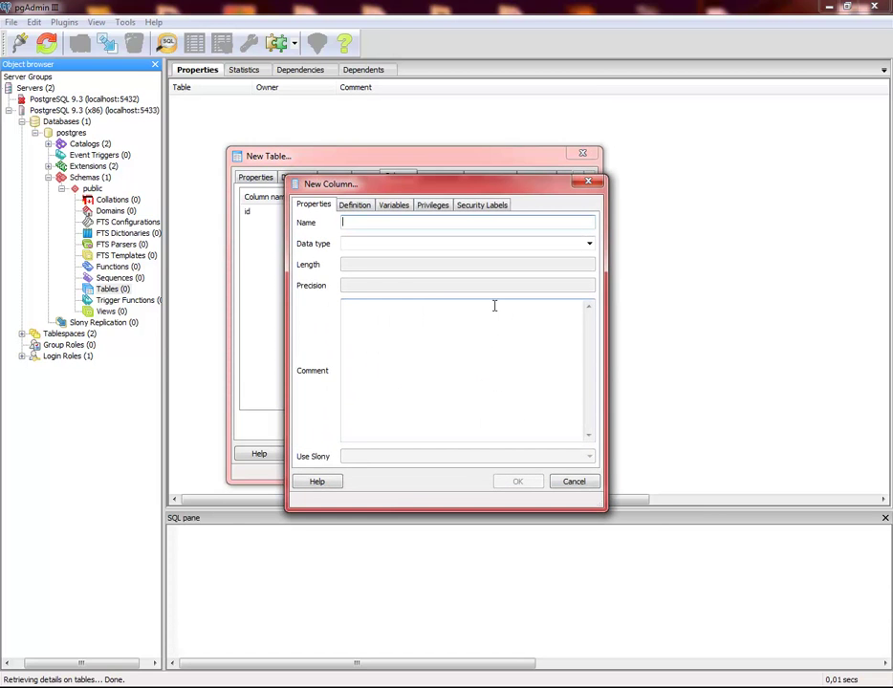
# Step: Define the nombre column as character varying with length 10 and confirm it
pyautogui.write('nombre')
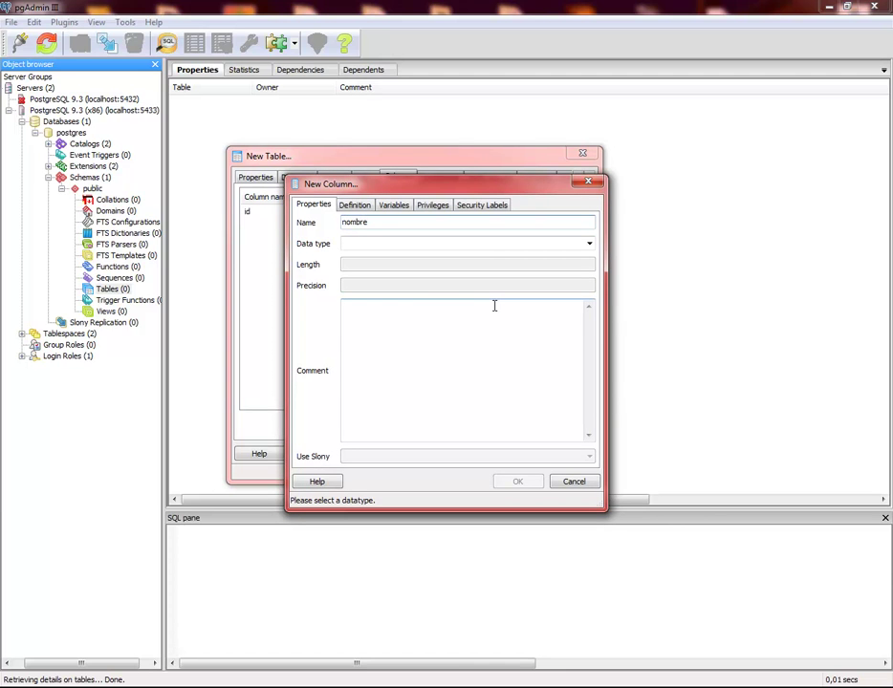
pyautogui.press('Tab')
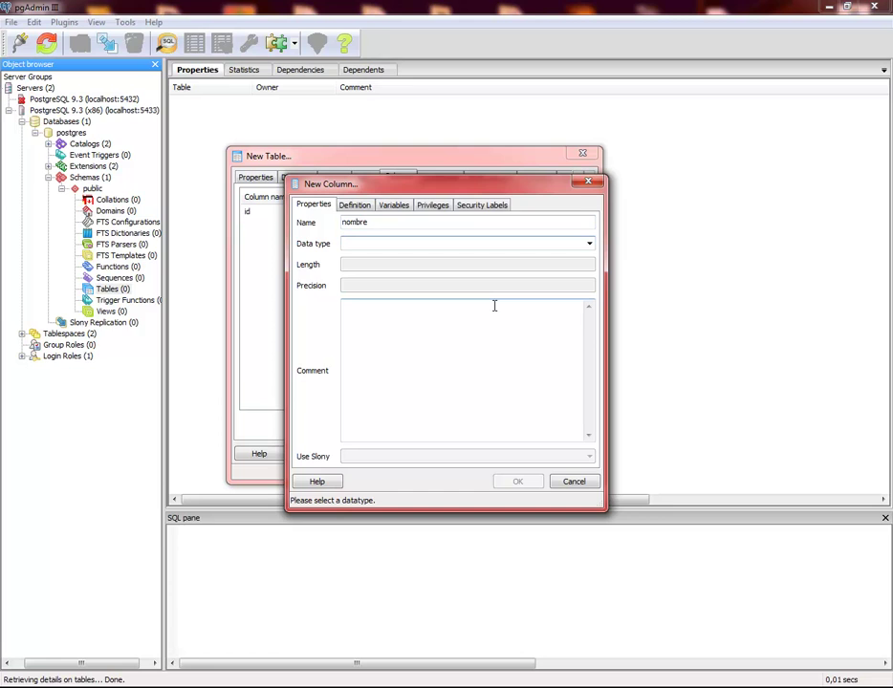
pyautogui.write('character')
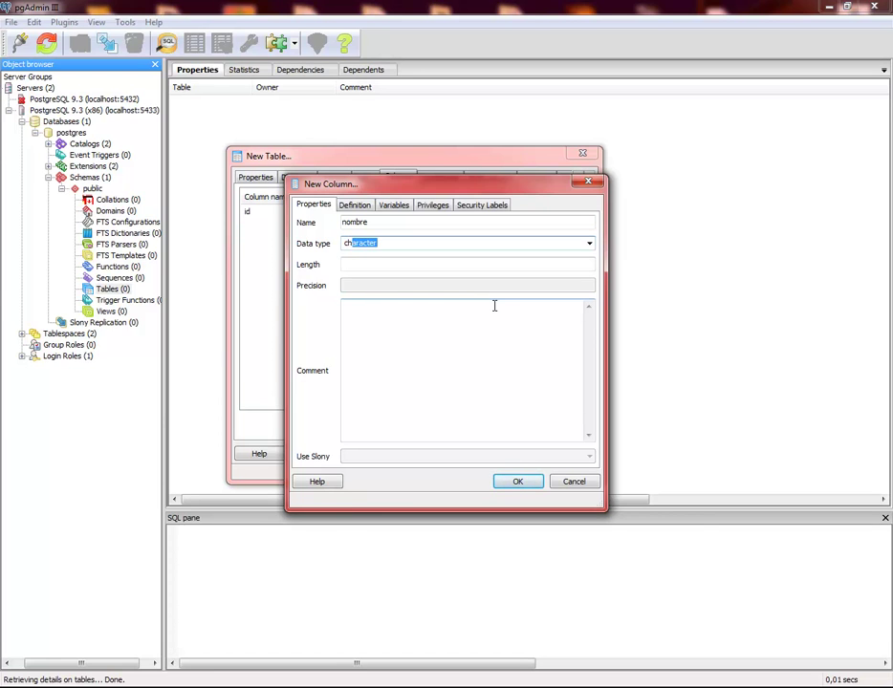
pyautogui.press('End')
pyautogui.write('v')
pyautogui.press('End')
pyautogui.click(409, 265)
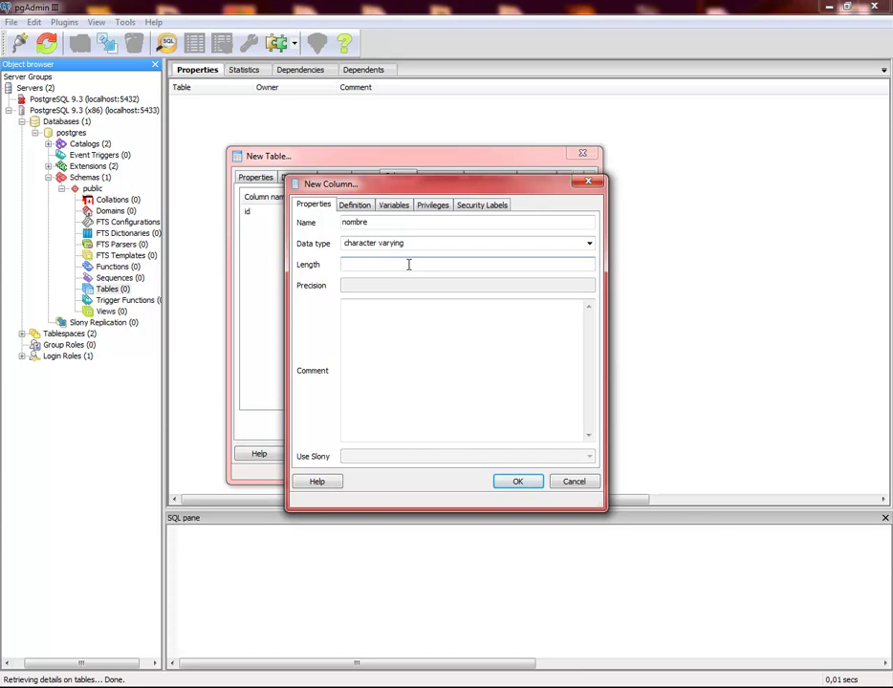
pyautogui.write('10')
pyautogui.click(476, 419)
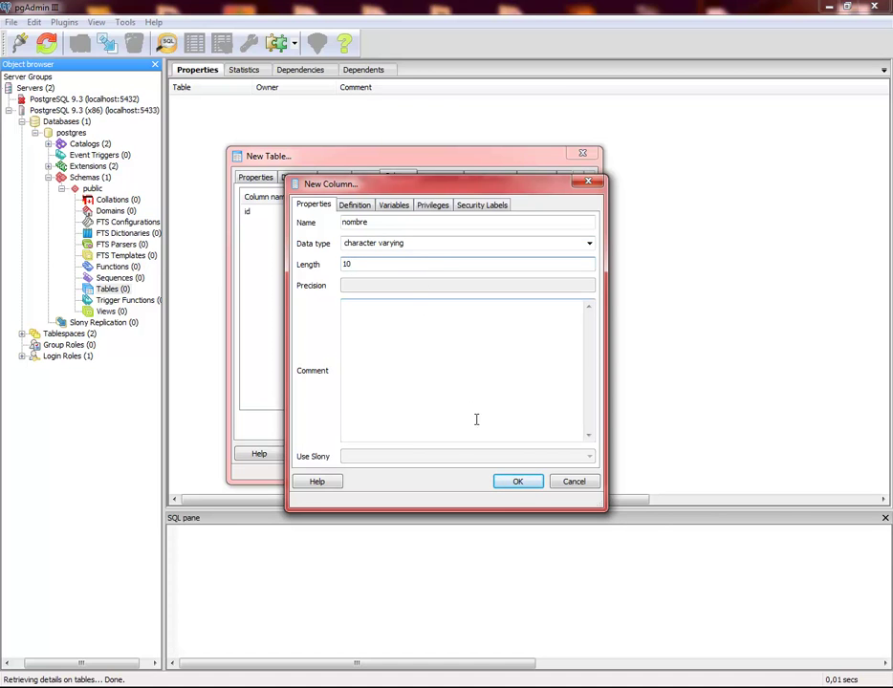
pyautogui.click(516, 487)
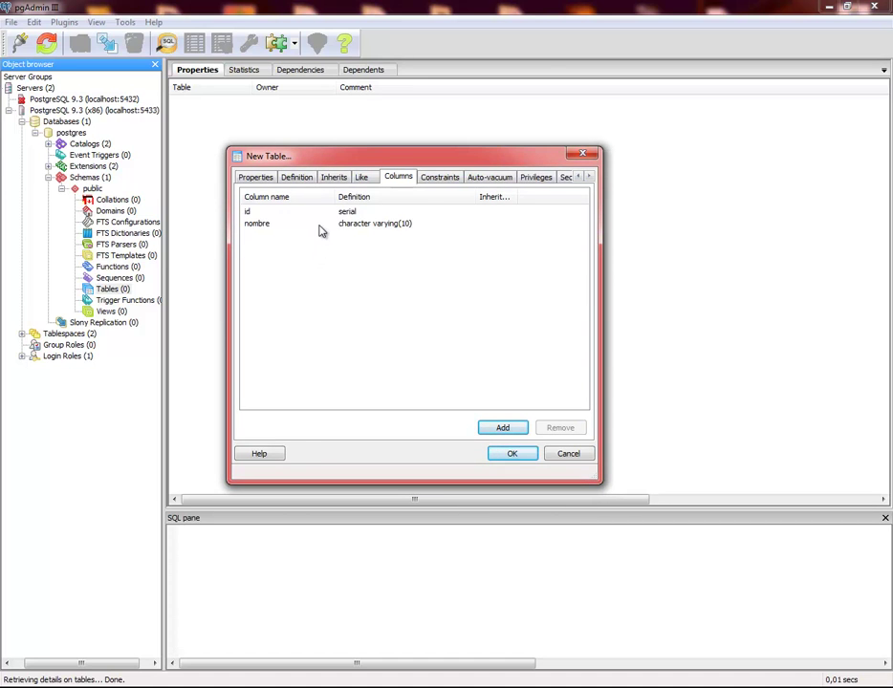
# Step: Add a cedula column of data type character with length 3
pyautogui.click(507, 427)
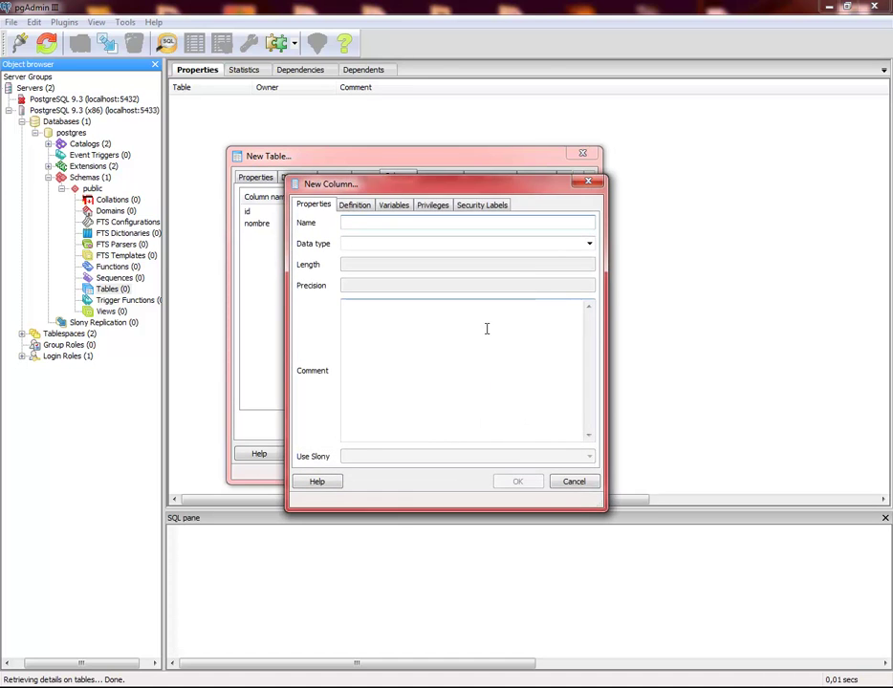
pyautogui.write('cedula')
pyautogui.press('Tab')
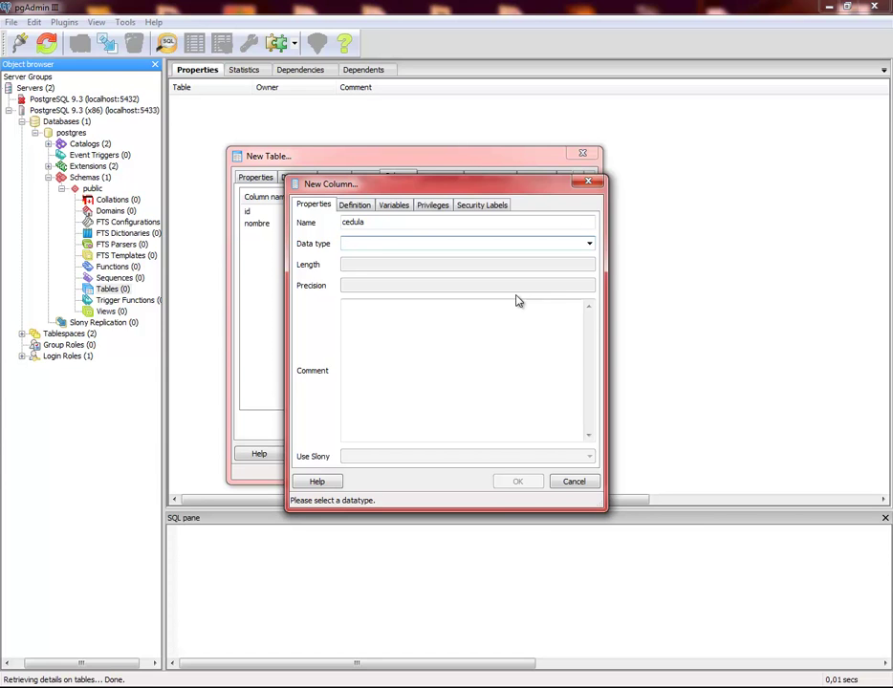
pyautogui.click(589, 244)
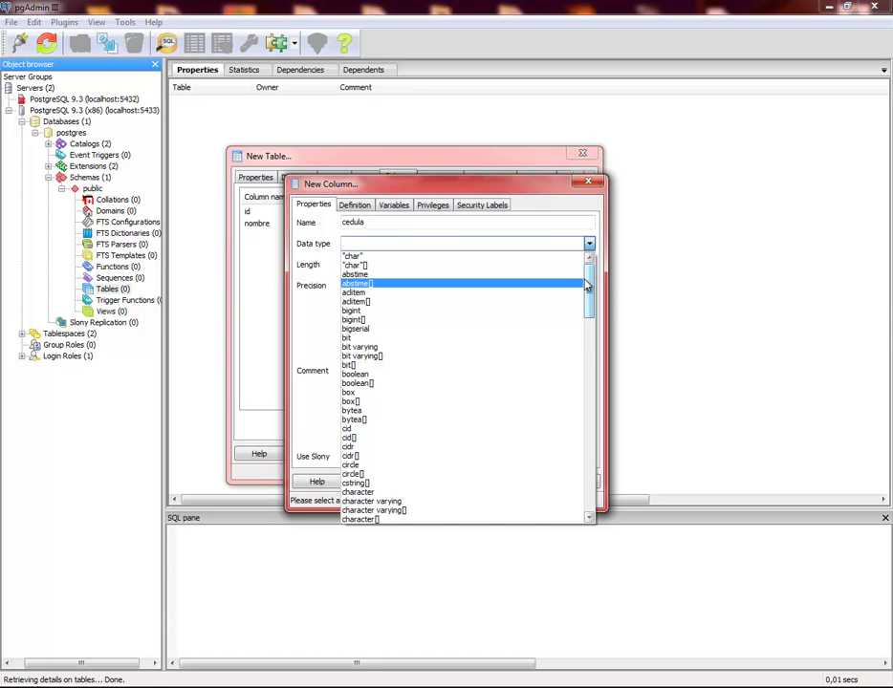
pyautogui.click(392, 493)
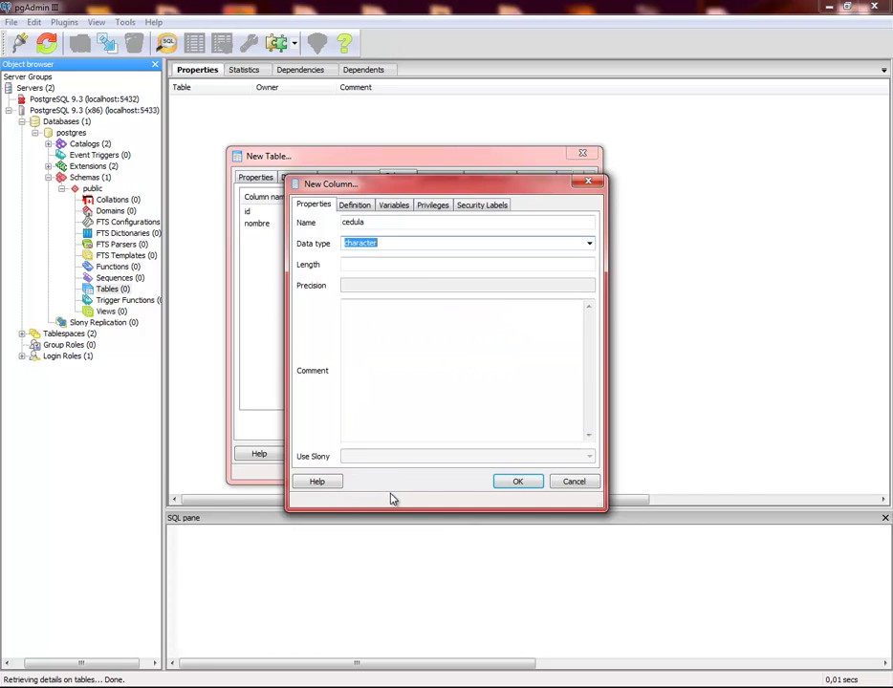
pyautogui.click(443, 265)
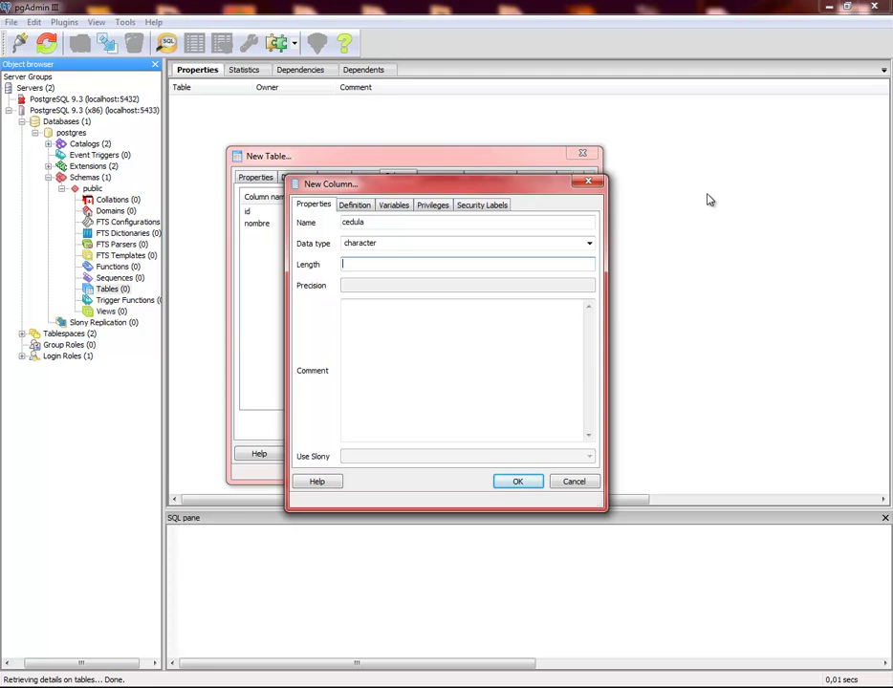
pyautogui.write('3')
pyautogui.click(519, 481)
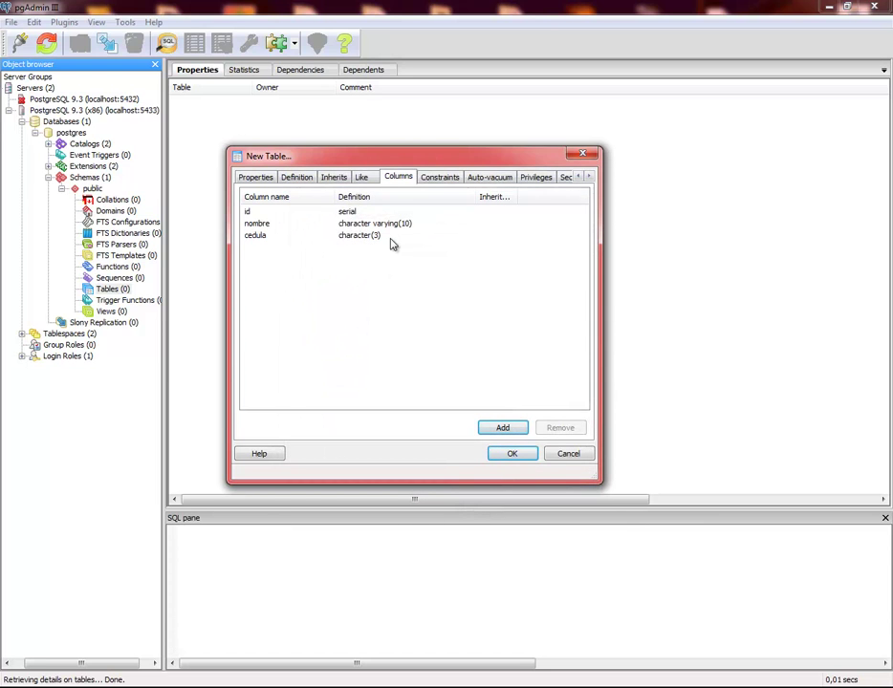
# Step: Add a fourth column named rif with data type character
pyautogui.click(505, 428)
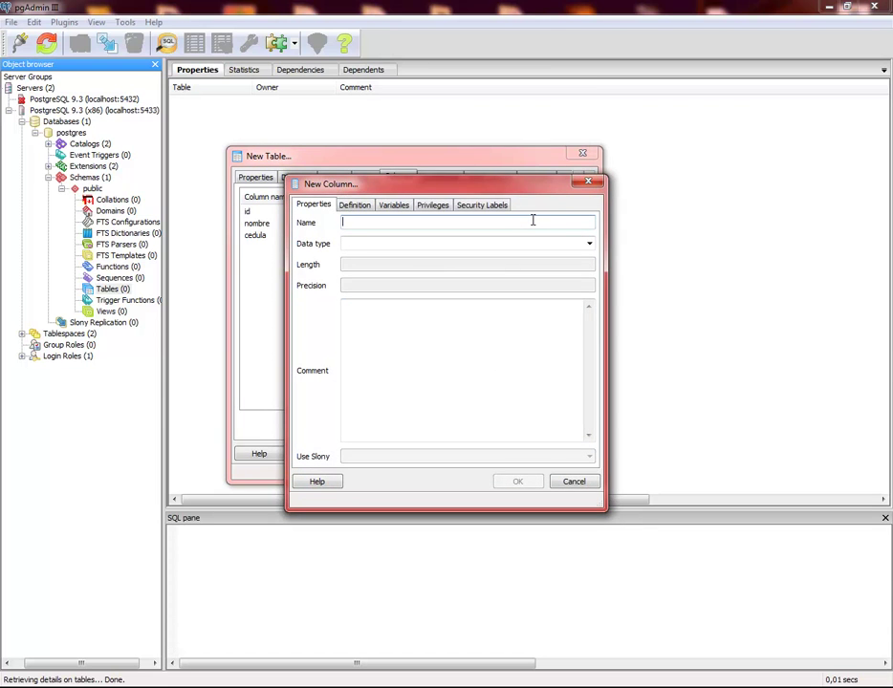
pyautogui.write('rif')
pyautogui.press('Tab')
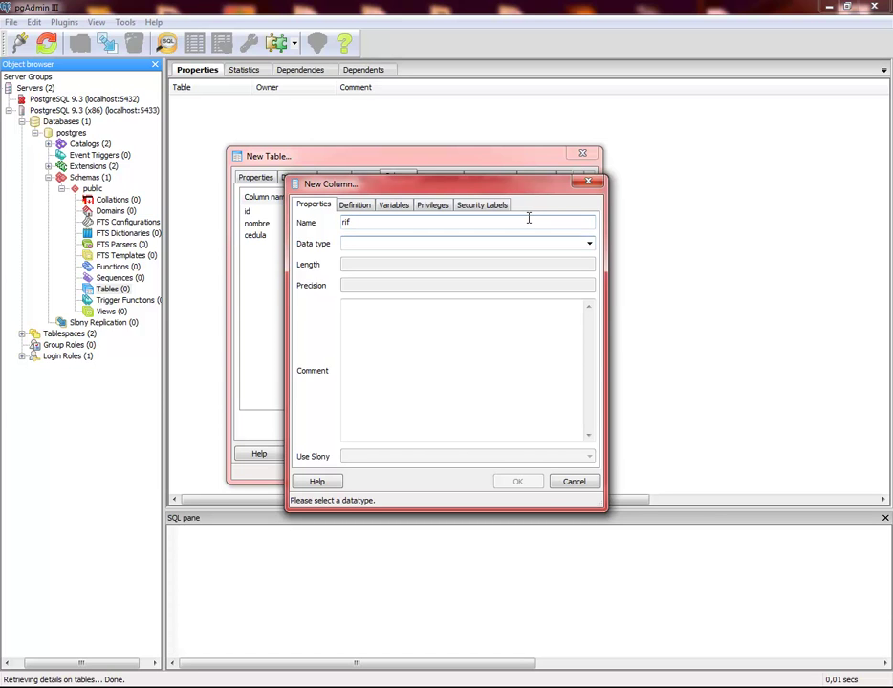
pyautogui.write('character')
pyautogui.press('Tab')
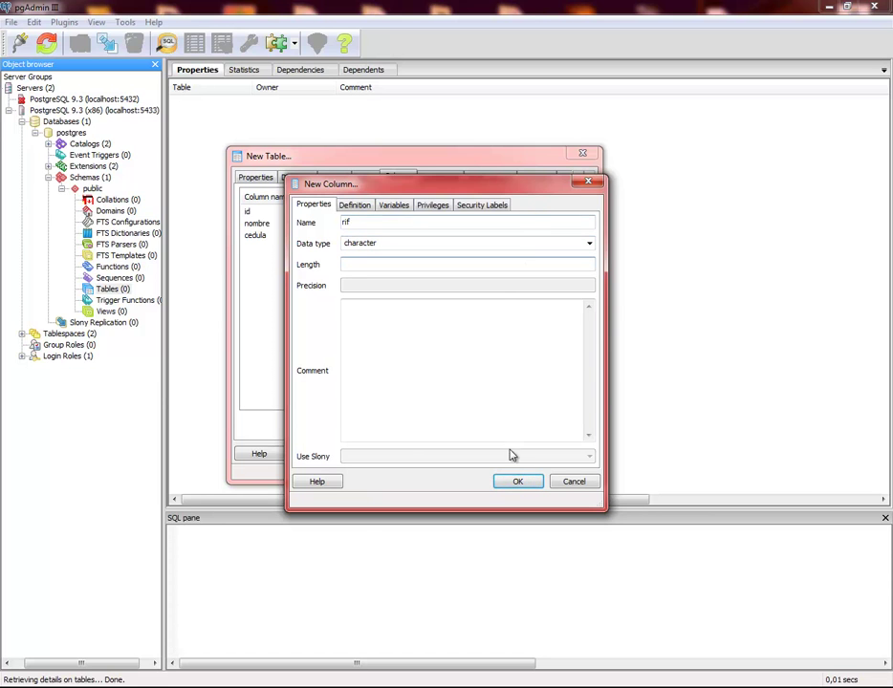
pyautogui.click(516, 483)
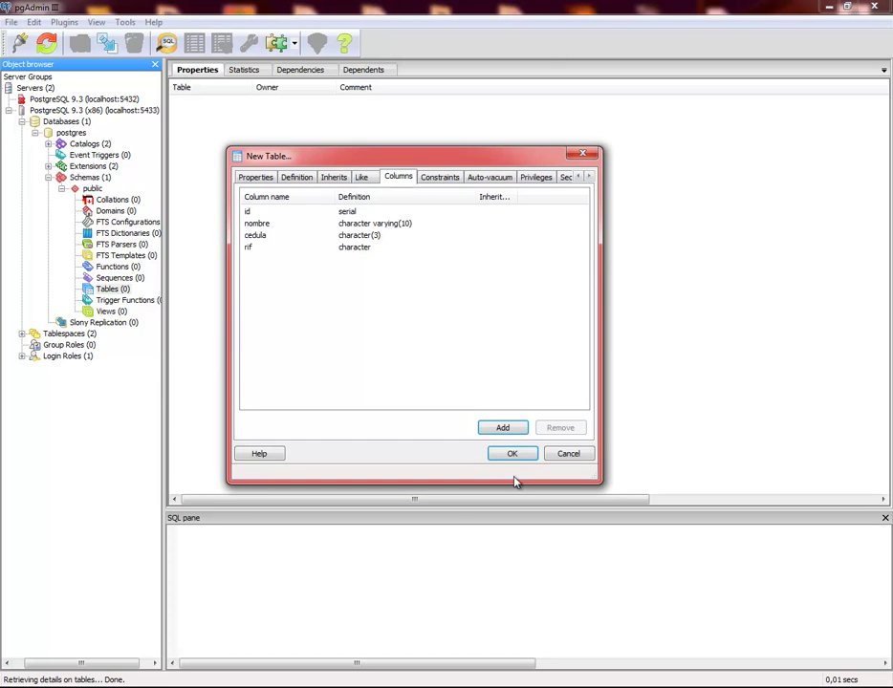
# Step: Add a fifth column named comentarios, choosing text from the data type list
pyautogui.click(504, 428)
pyautogui.write('comentario')
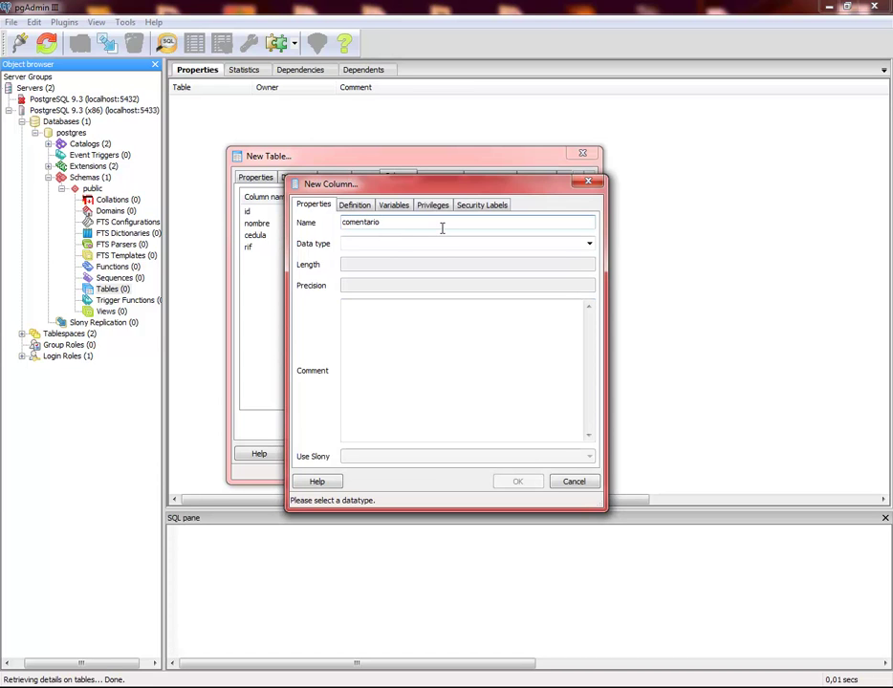
pyautogui.press('Tab')
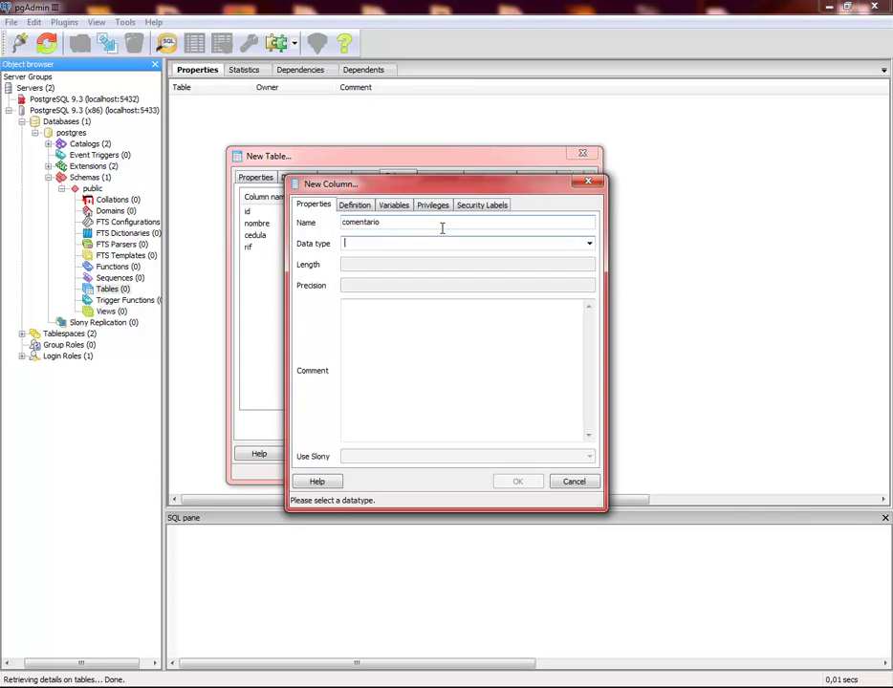
pyautogui.click(393, 221)
pyautogui.click(381, 240)
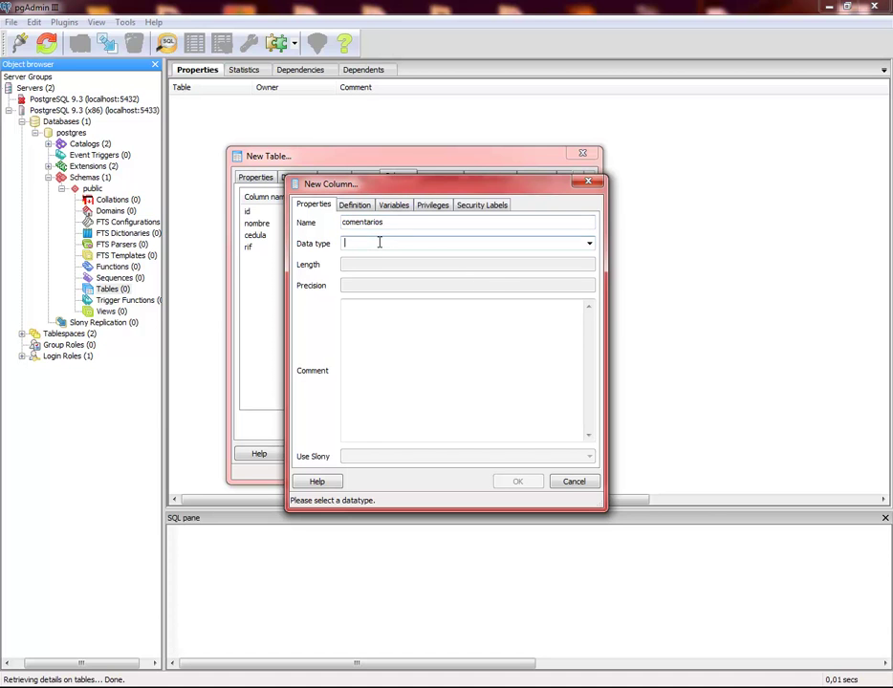
pyautogui.click(590, 245)
pyautogui.moveTo(592, 290); pyautogui.dragTo(613, 470)
pyautogui.click(413, 410)
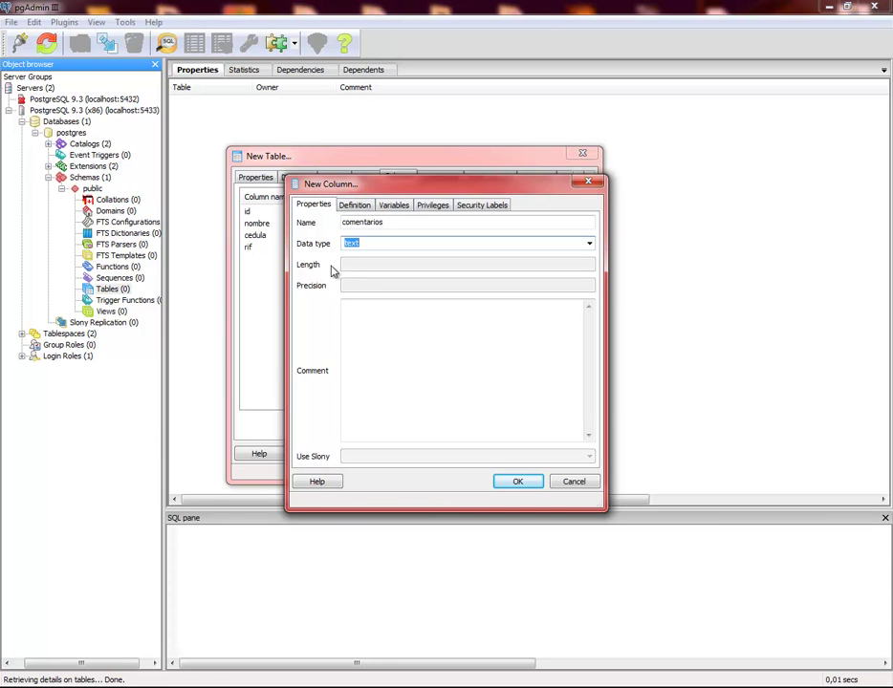
pyautogui.click(528, 483)
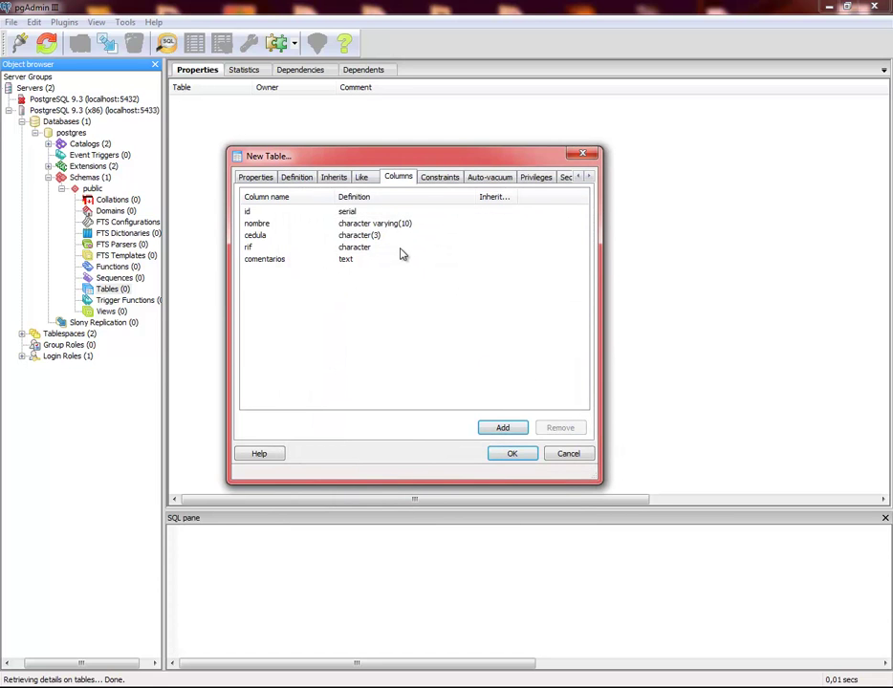
# Step: Add a primary key constraint on the id column and create the prueba table
pyautogui.click(441, 178)
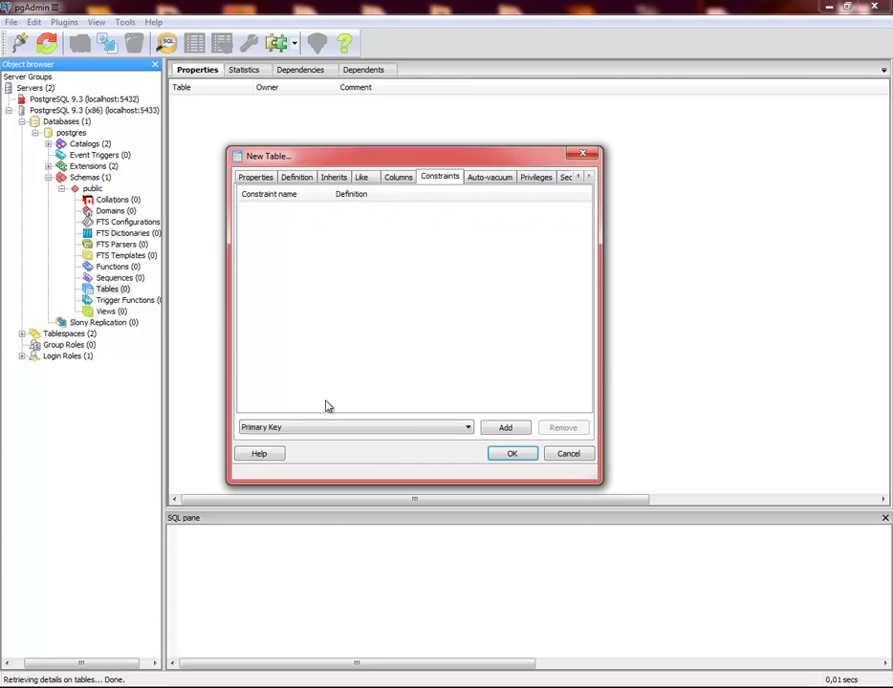
pyautogui.click(504, 429)
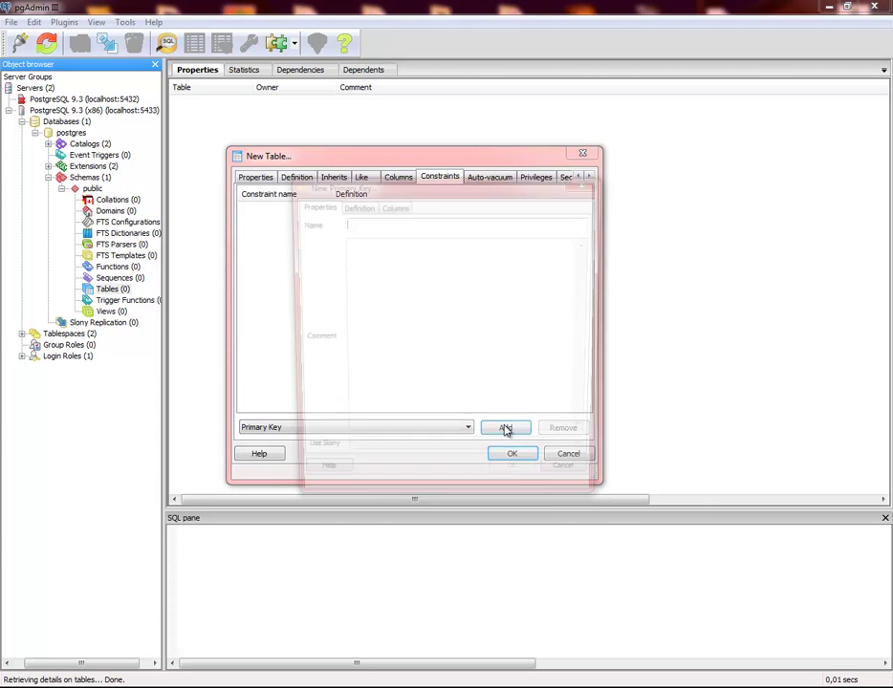
pyautogui.click(363, 211)
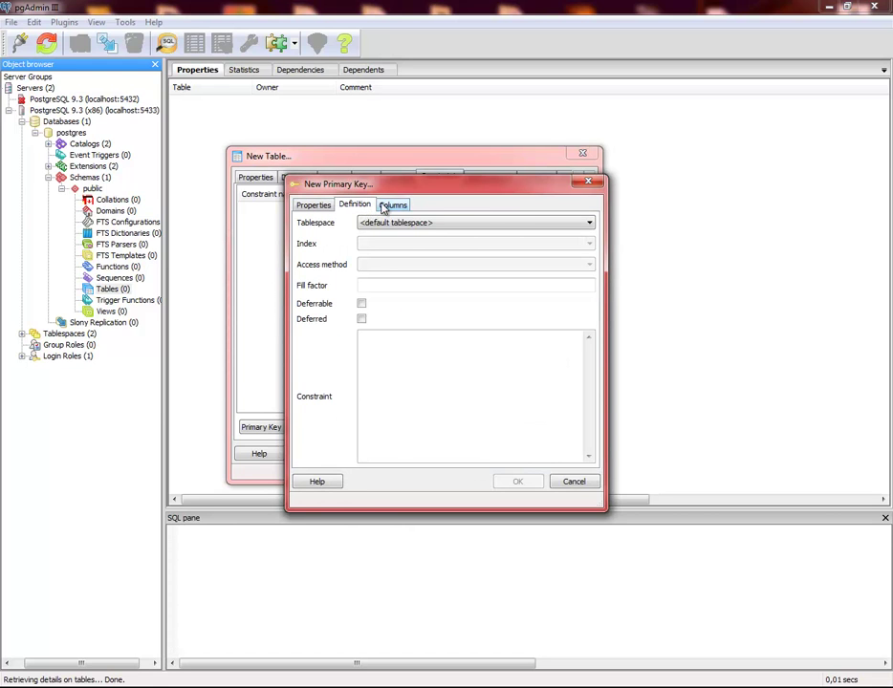
pyautogui.click(392, 205)
pyautogui.click(388, 371)
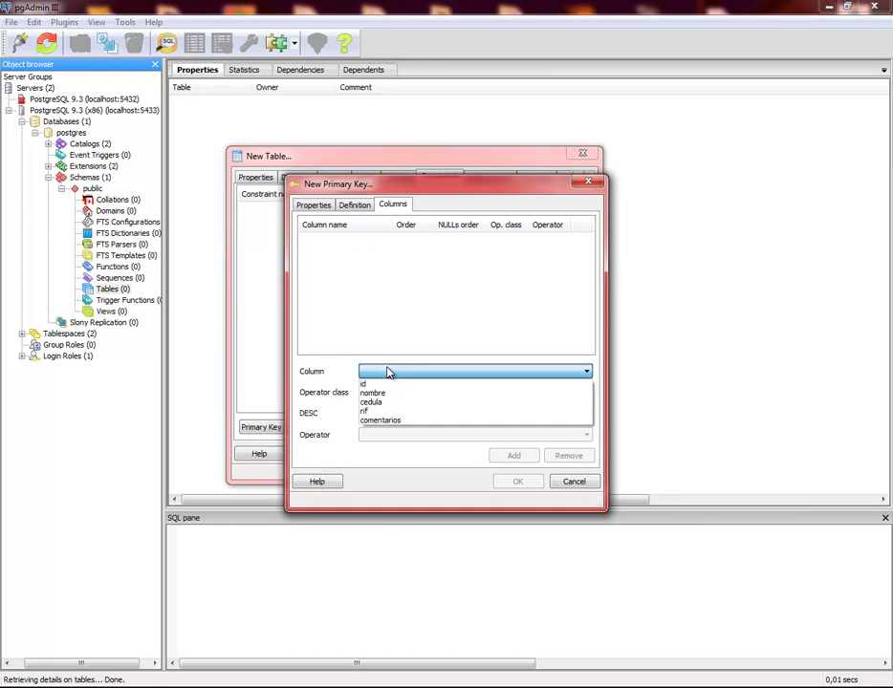
pyautogui.click(381, 380)
pyautogui.click(514, 456)
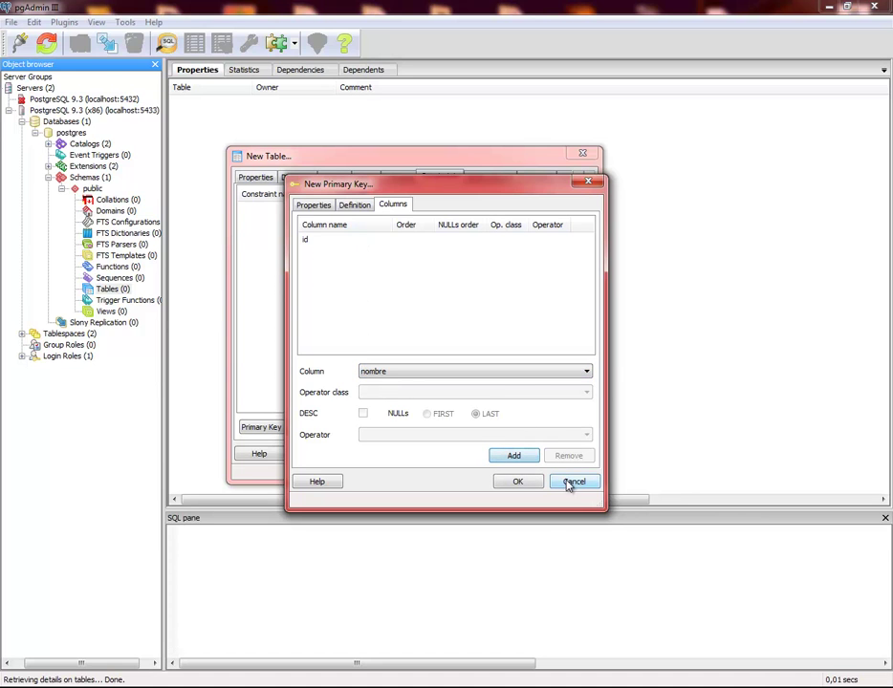
pyautogui.click(518, 481)
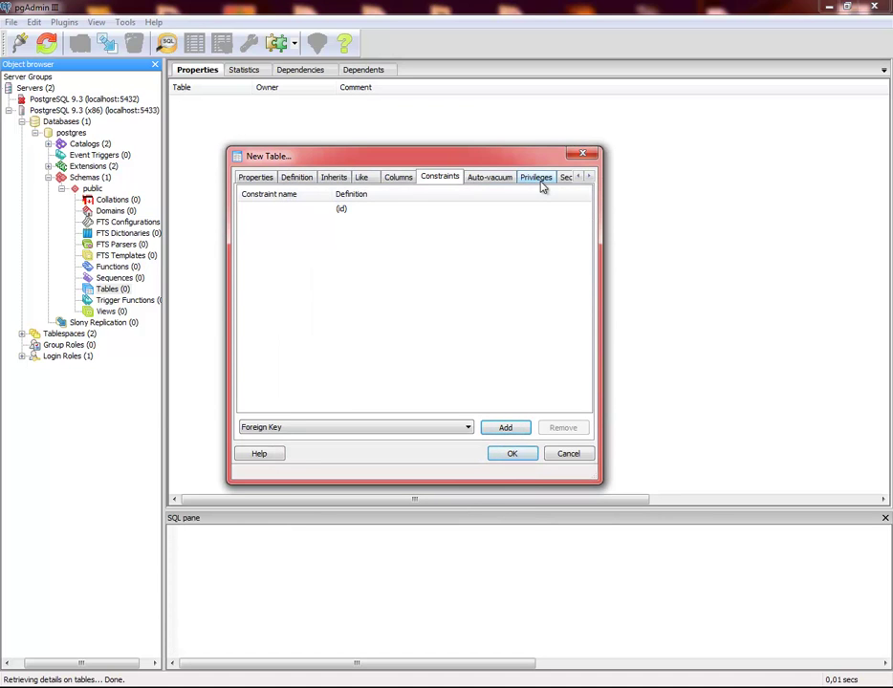
pyautogui.click(514, 454)
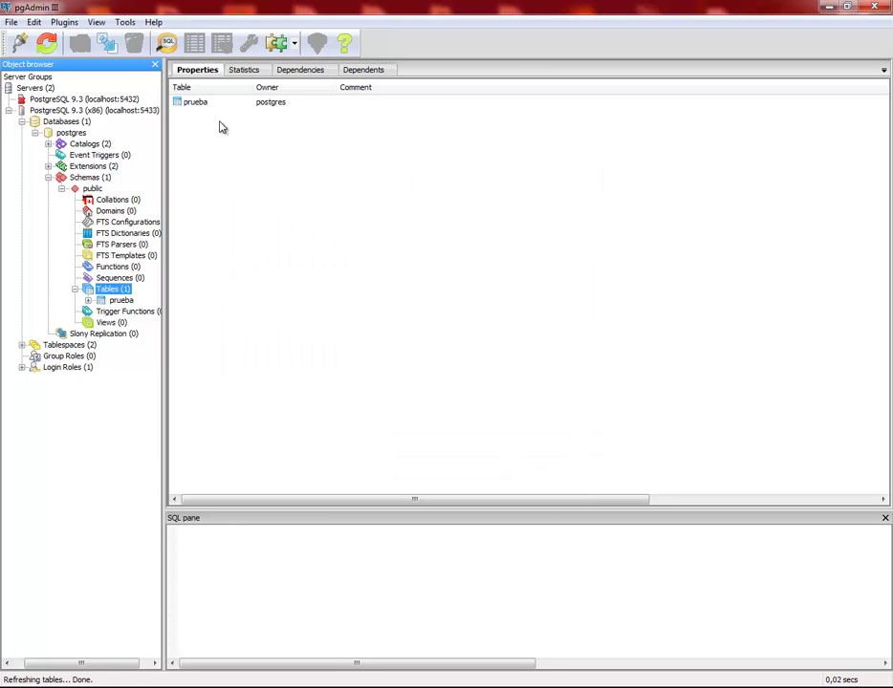
# Step: Select the prueba table and scroll through its CREATE TABLE script in the SQL pane
pyautogui.click(195, 102)
pyautogui.click(197, 105)
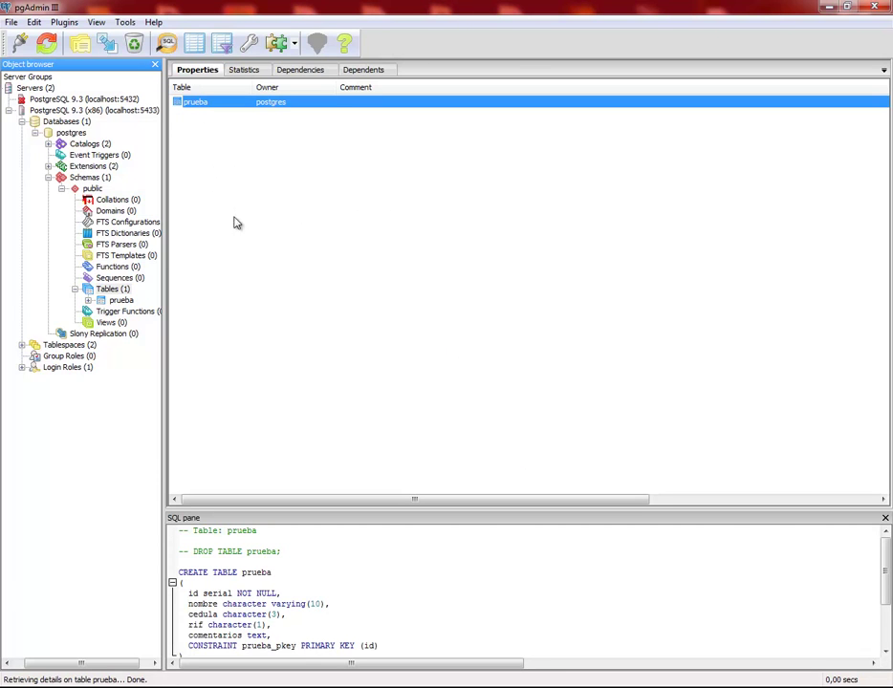
pyautogui.moveTo(887, 564)
pyautogui.mouseDown()
pyautogui.moveTo(890, 581)
pyautogui.moveTo(888, 553)
pyautogui.moveTo(889, 566)
pyautogui.mouseUp()
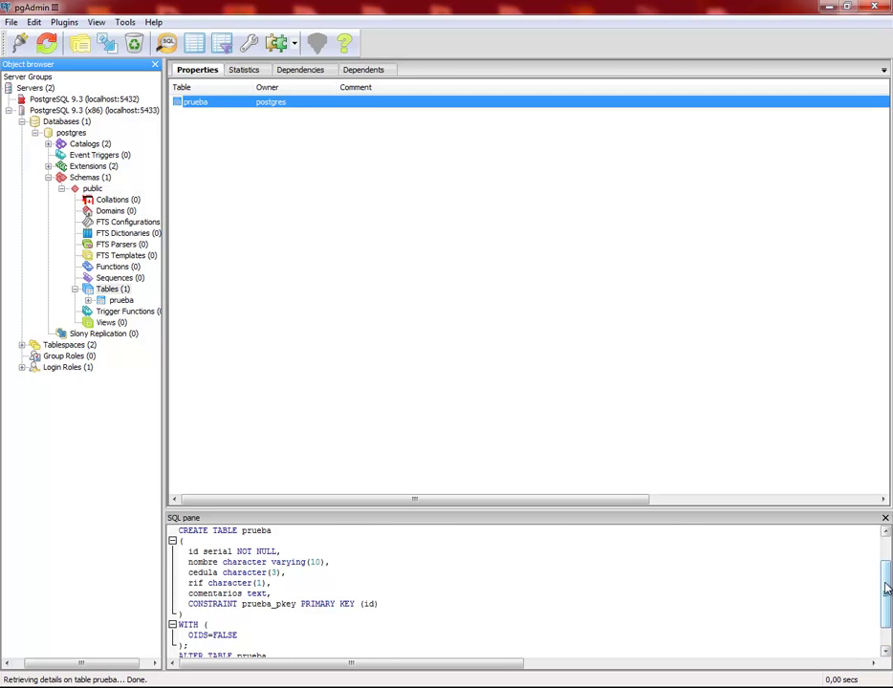
pyautogui.scroll(-1, 887, 600)
pyautogui.moveTo(887, 599); pyautogui.dragTo(886, 539)
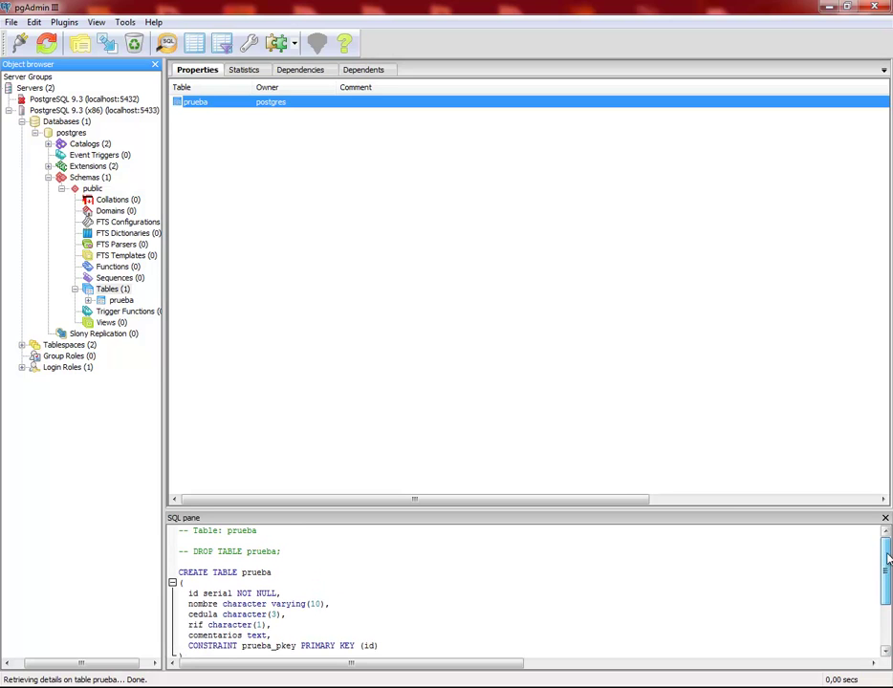
pyautogui.click(111, 289)
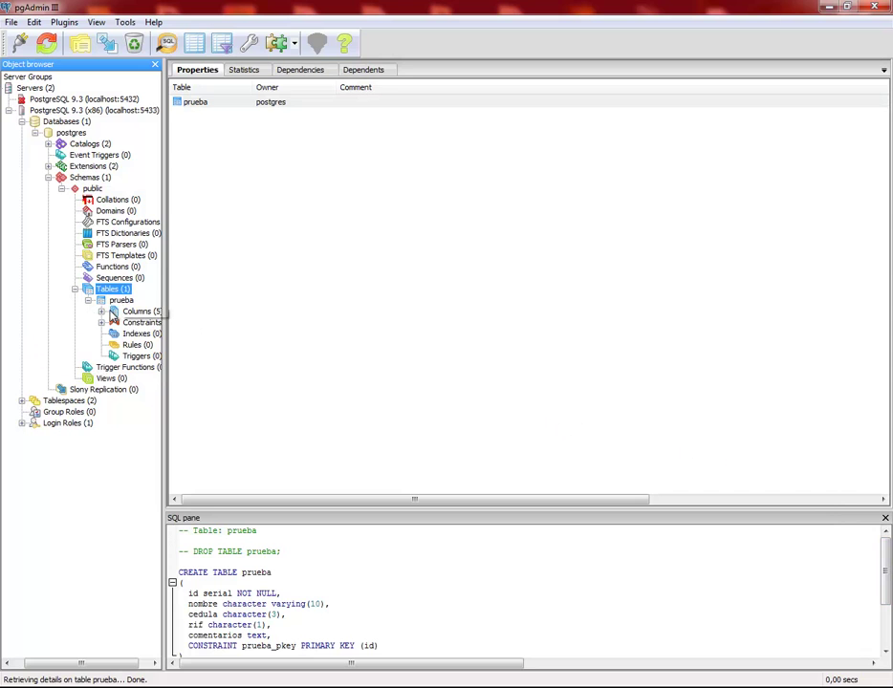
# Step: Expand prueba's Constraints and Columns to view prueba_pkey and the five columns, then reselect prueba
pyautogui.click(101, 322)
pyautogui.click(131, 336)
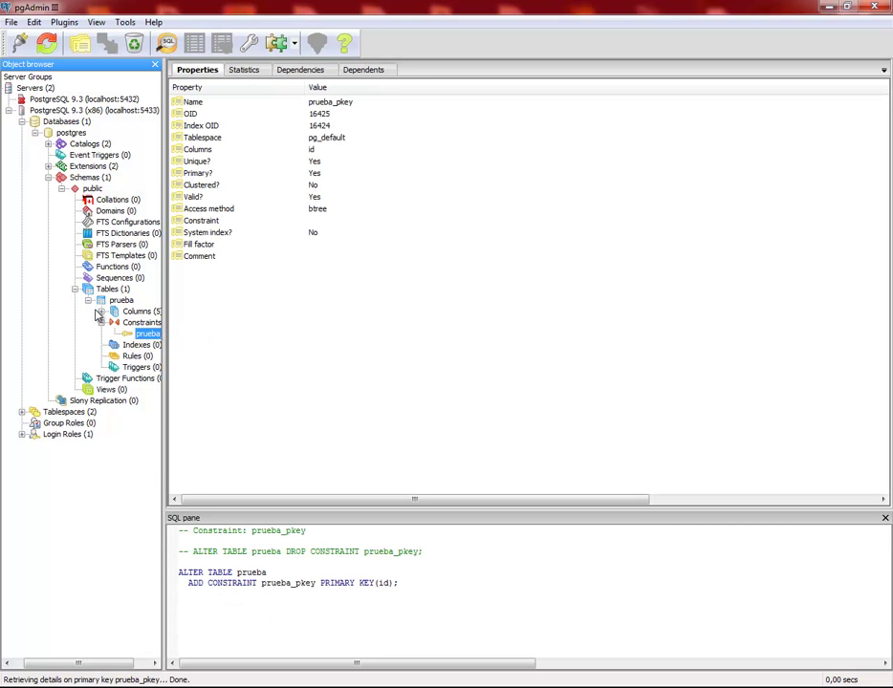
pyautogui.click(101, 312)
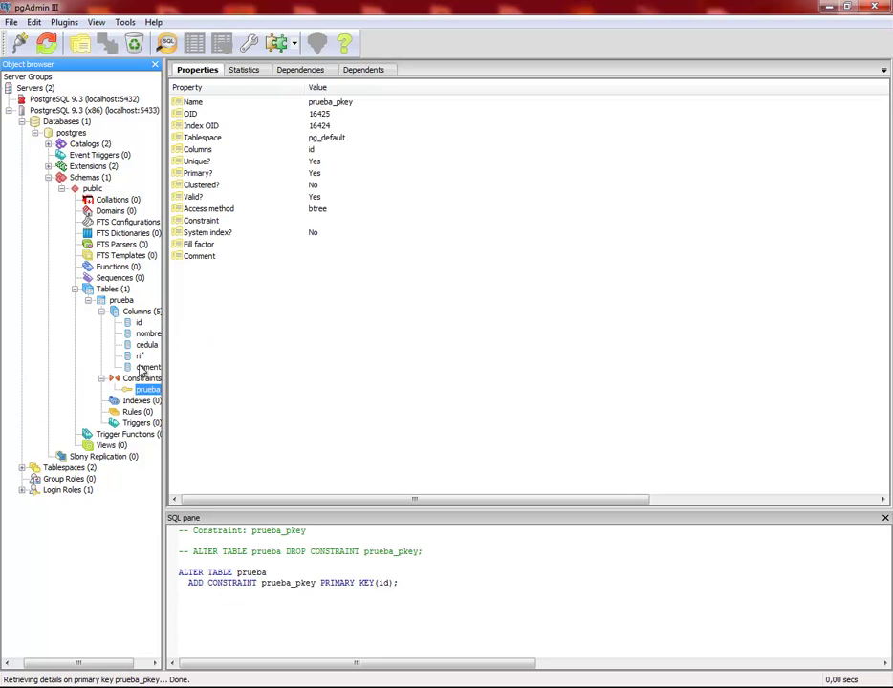
pyautogui.click(143, 314)
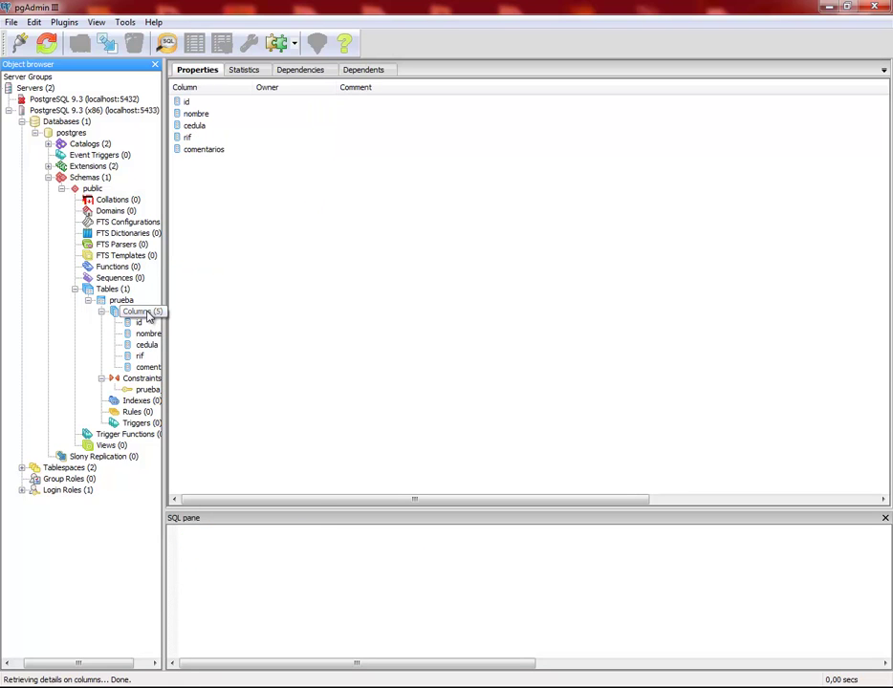
pyautogui.rightClick(146, 317)
pyautogui.click(119, 302)
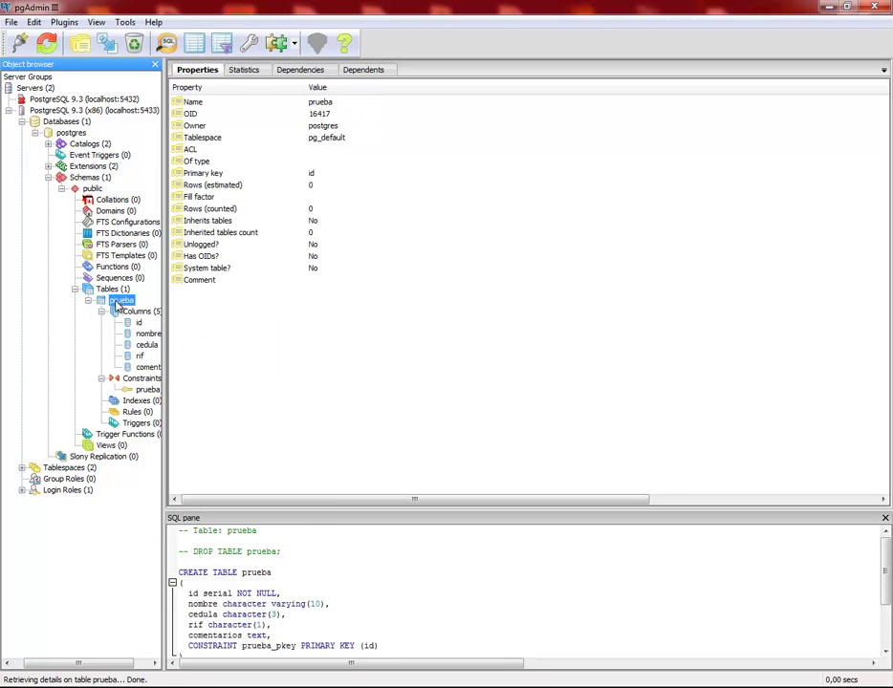
# Step: Open all rows of the prueba table in the Edit Data grid via View Data > View All Rows
pyautogui.rightClick(118, 306)
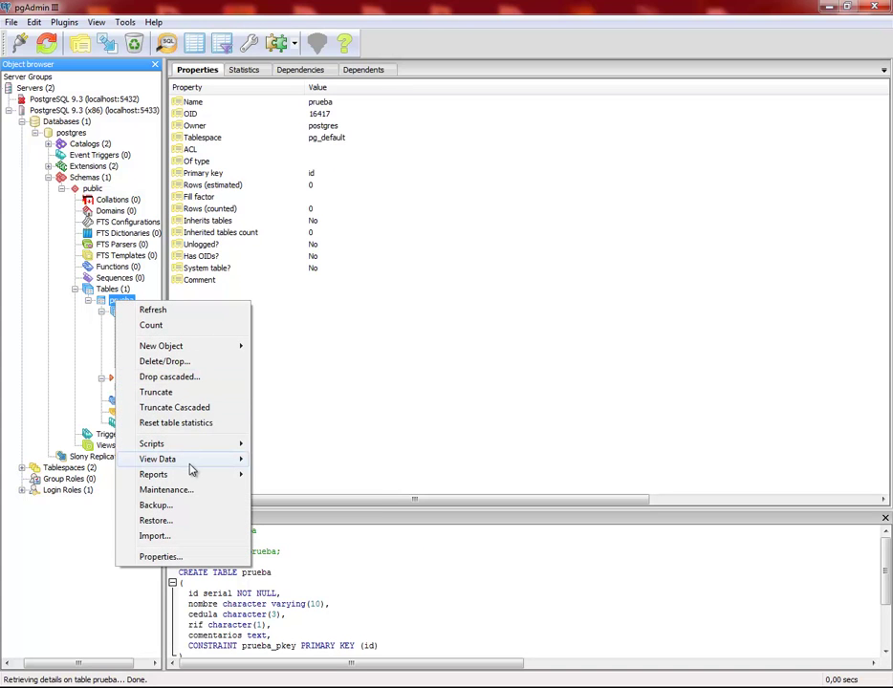
pyautogui.moveTo(194, 468)
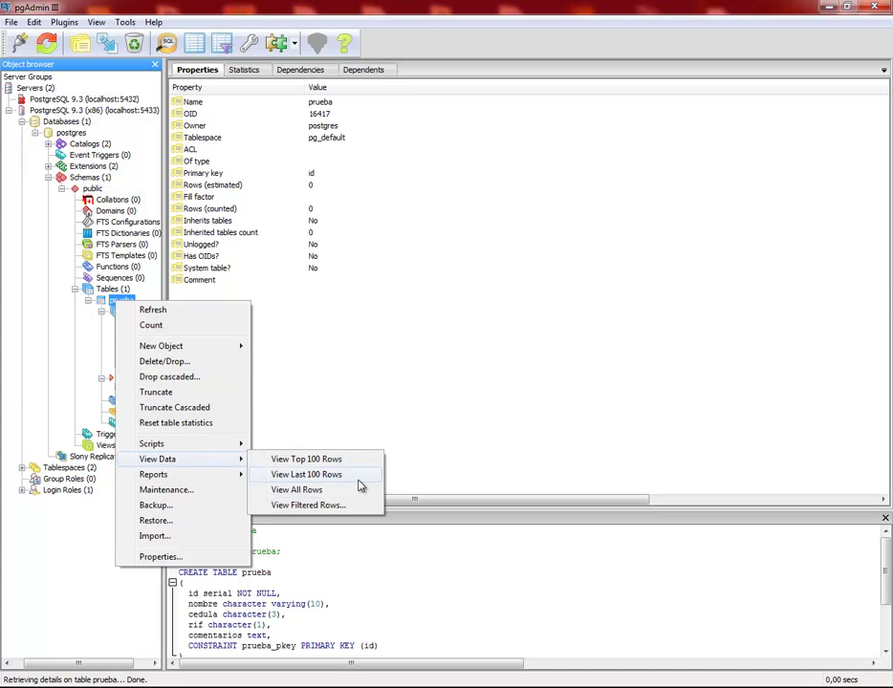
pyautogui.click(297, 489)
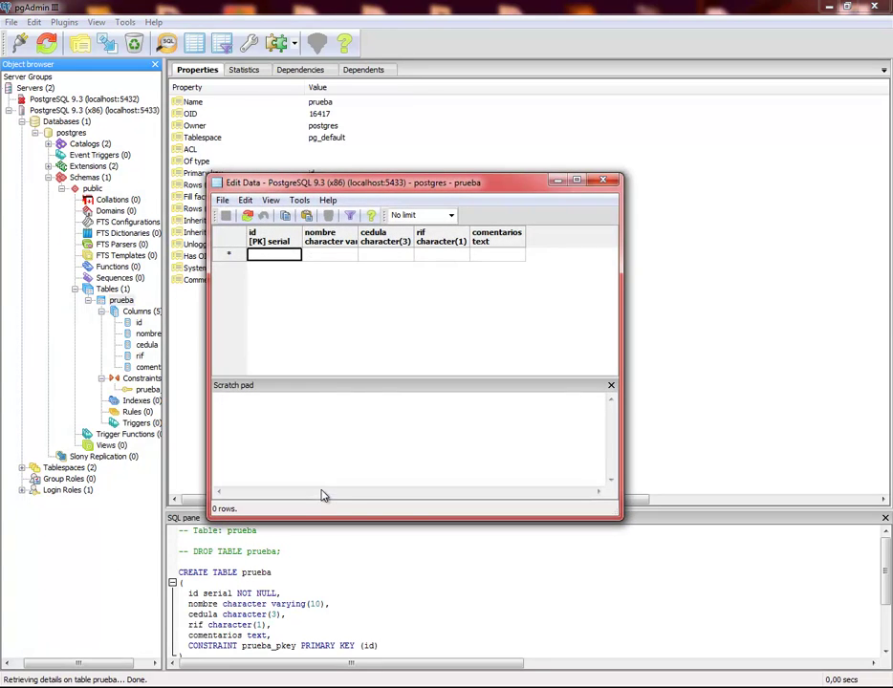